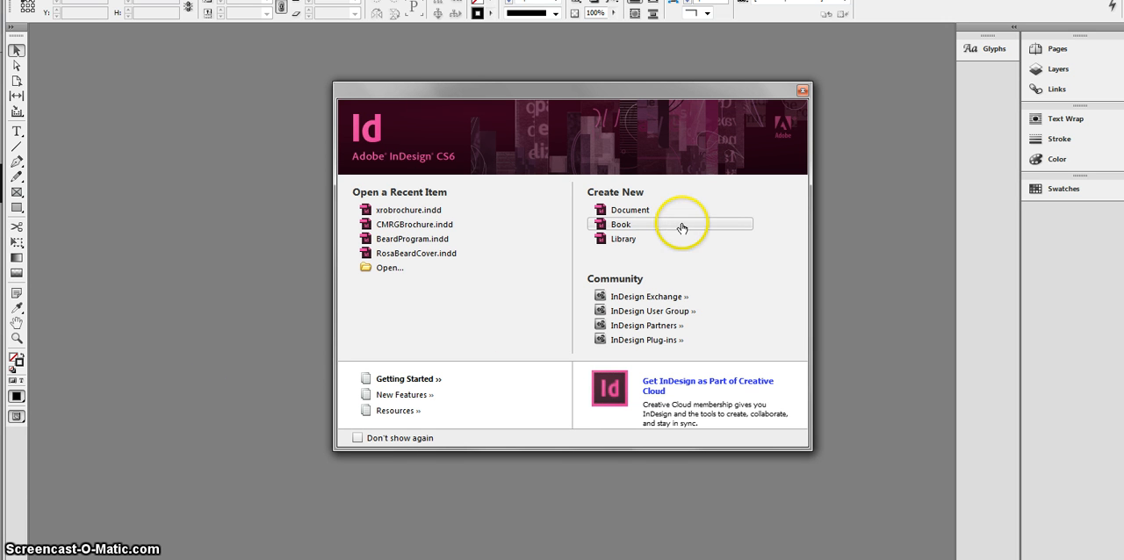
# Step: Start a new document with the US Business Card page size, 3.5 in wide and 2 in high
pyautogui.click(649, 212)
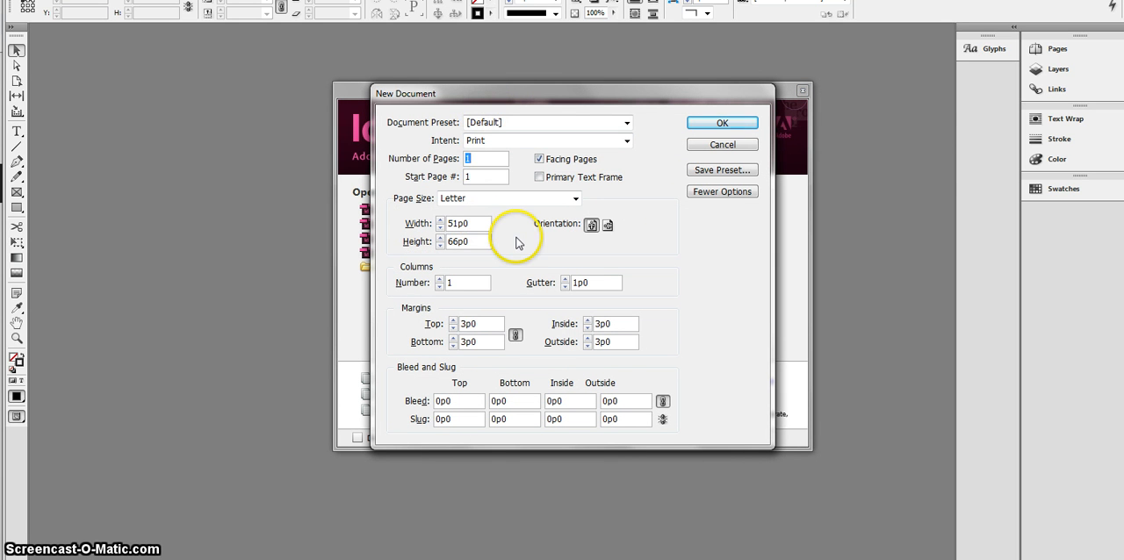
pyautogui.click(503, 202)
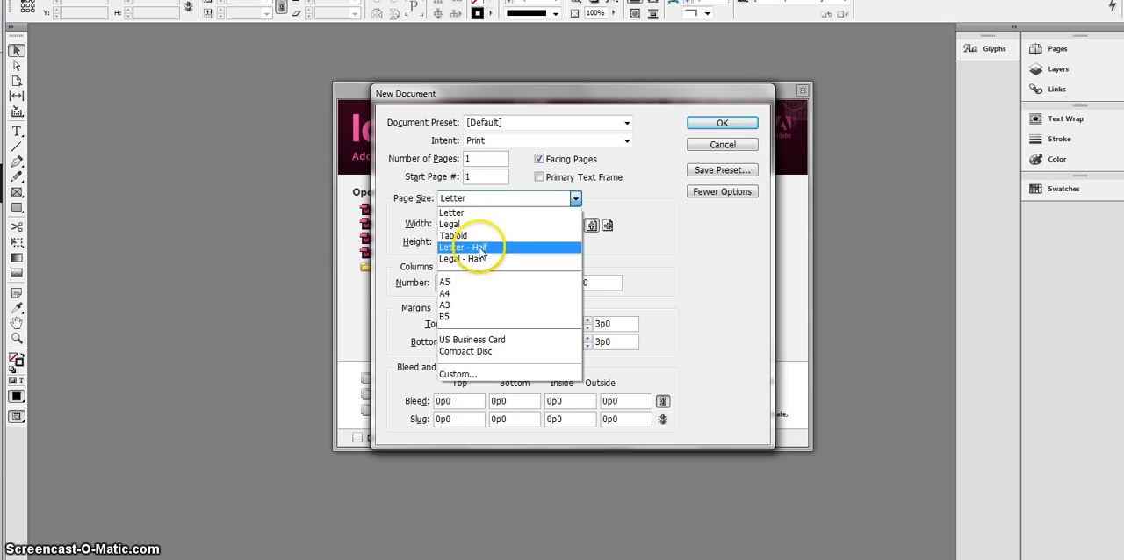
pyautogui.click(472, 342)
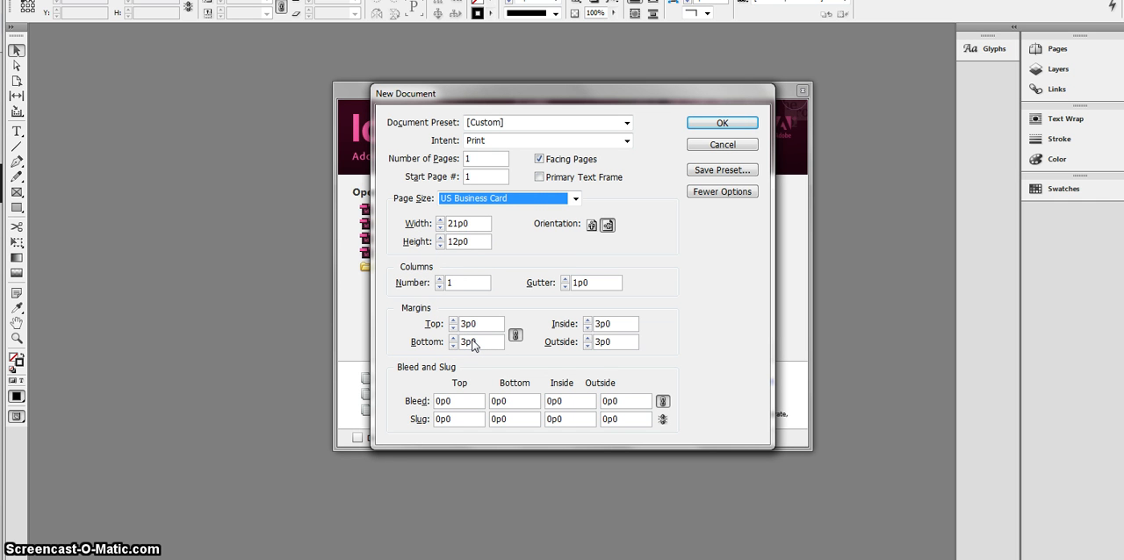
pyautogui.click(476, 230)
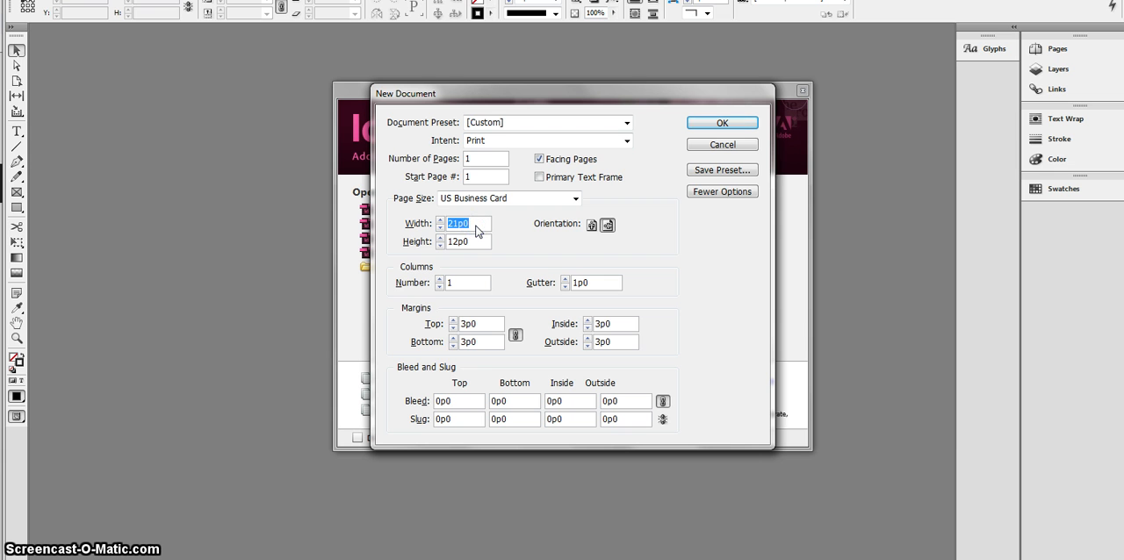
pyautogui.write('3.5in')
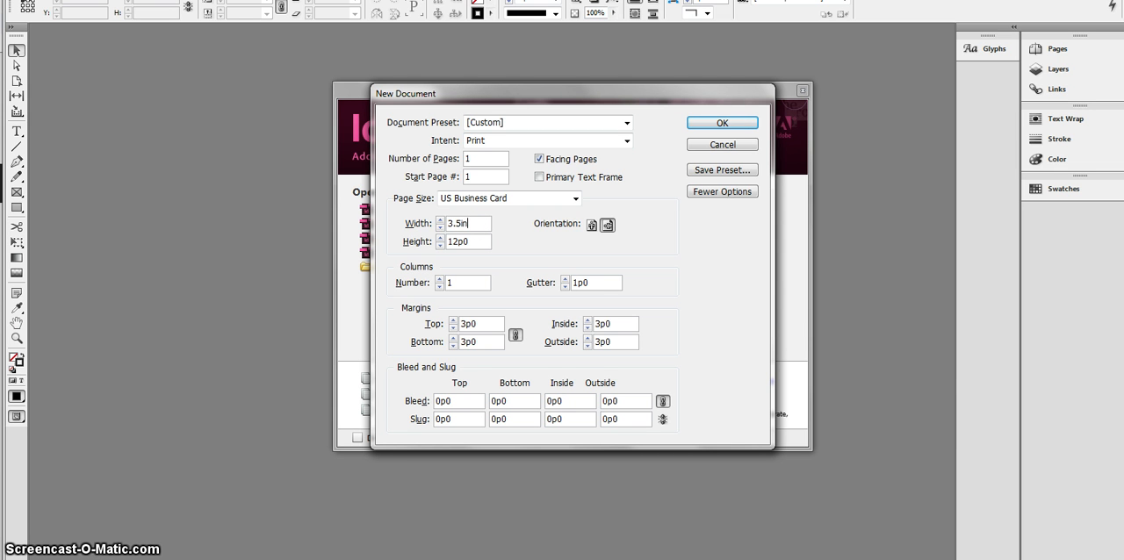
pyautogui.press('Tab')
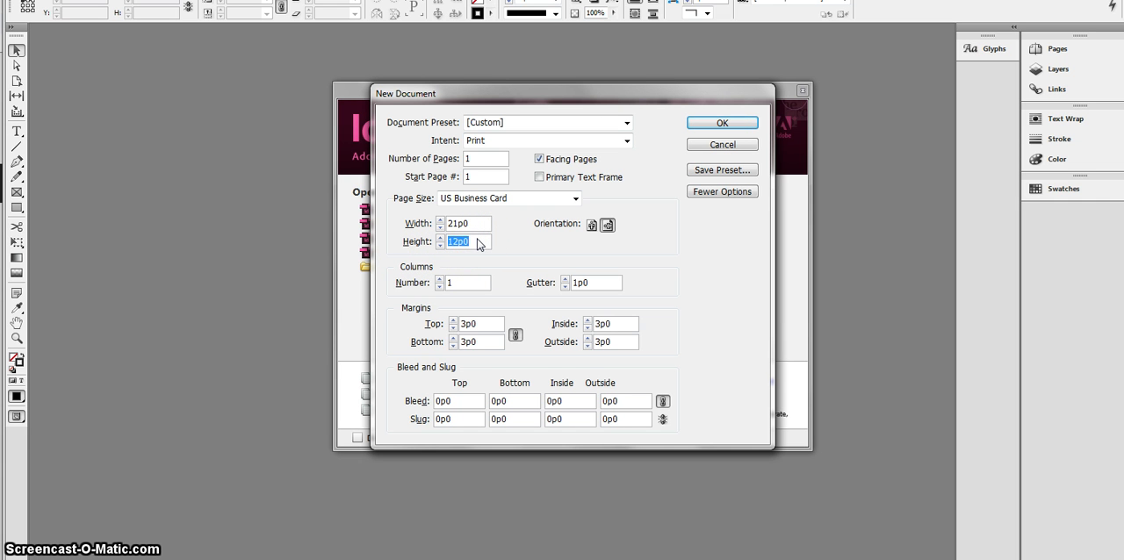
pyautogui.write('2in')
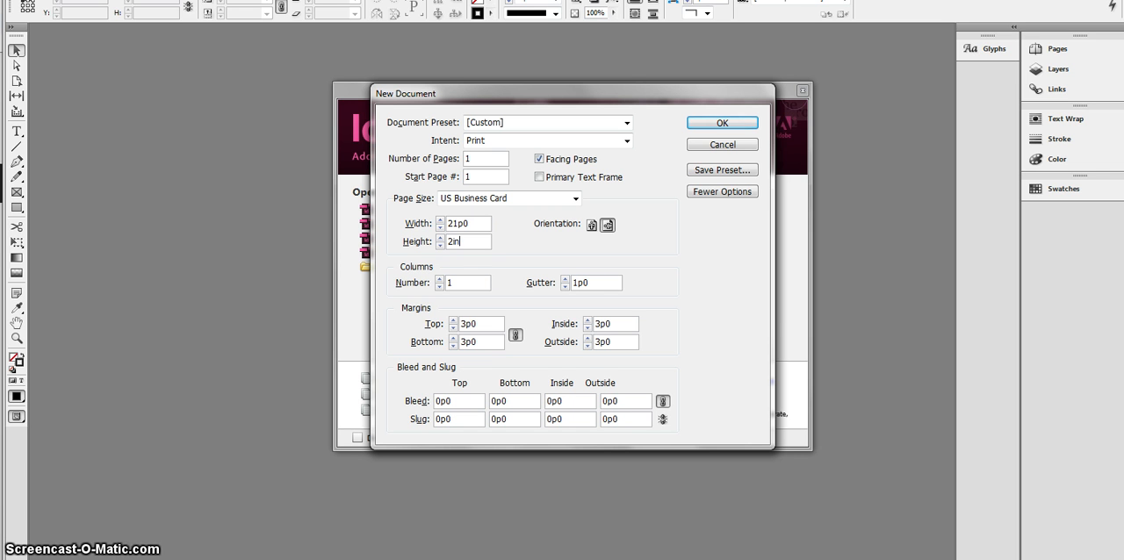
pyautogui.press('Tab')
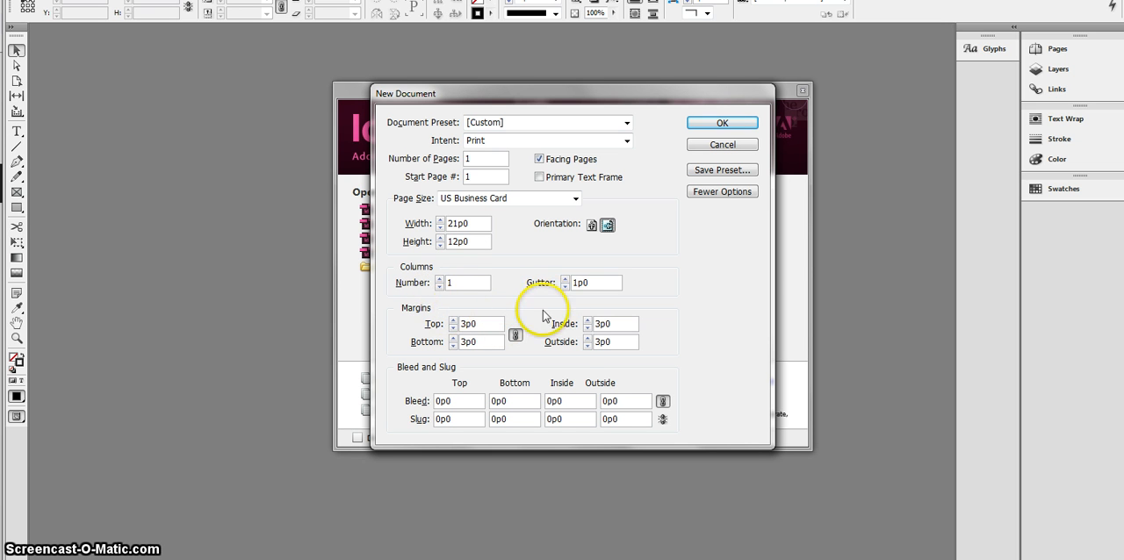
# Step: Set all of the new document's margins to .25 in
pyautogui.doubleClick(479, 327)
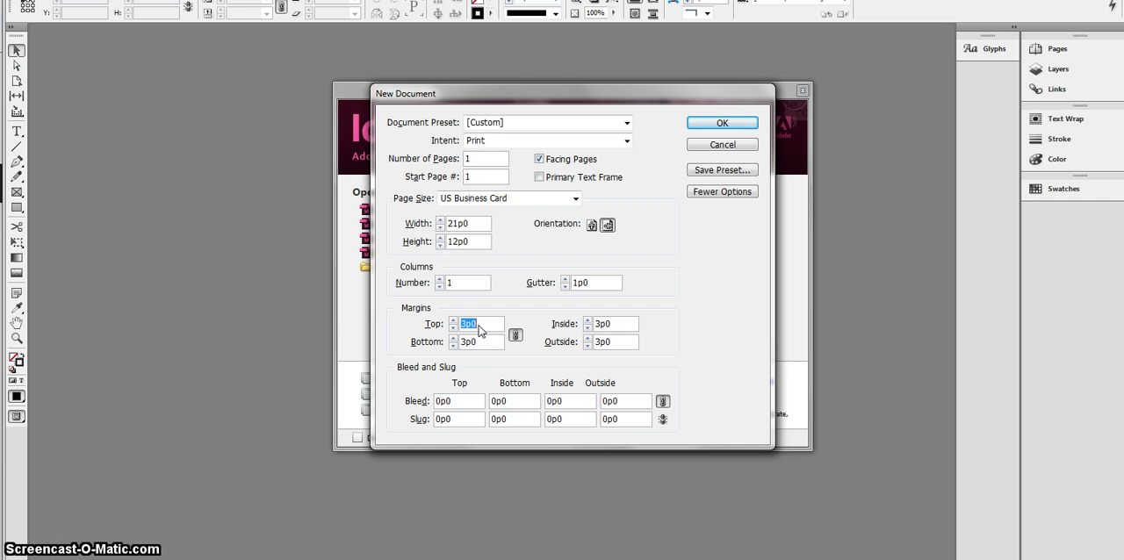
pyautogui.write('.25in')
pyautogui.press('Tab')
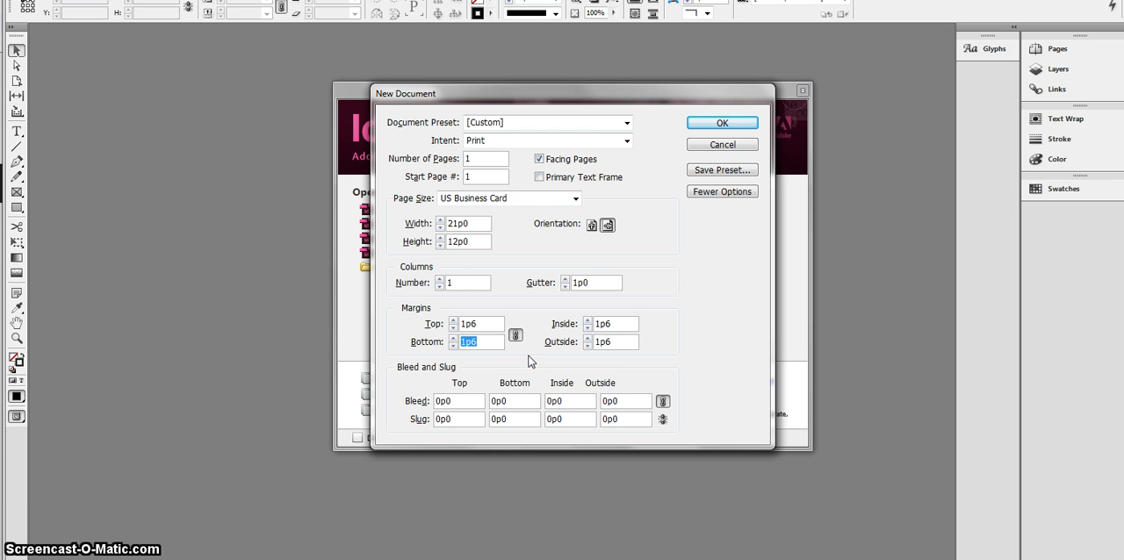
# Step: Set the bleed to .125 in on all sides and create the document
pyautogui.click(466, 405)
pyautogui.write('.125in')
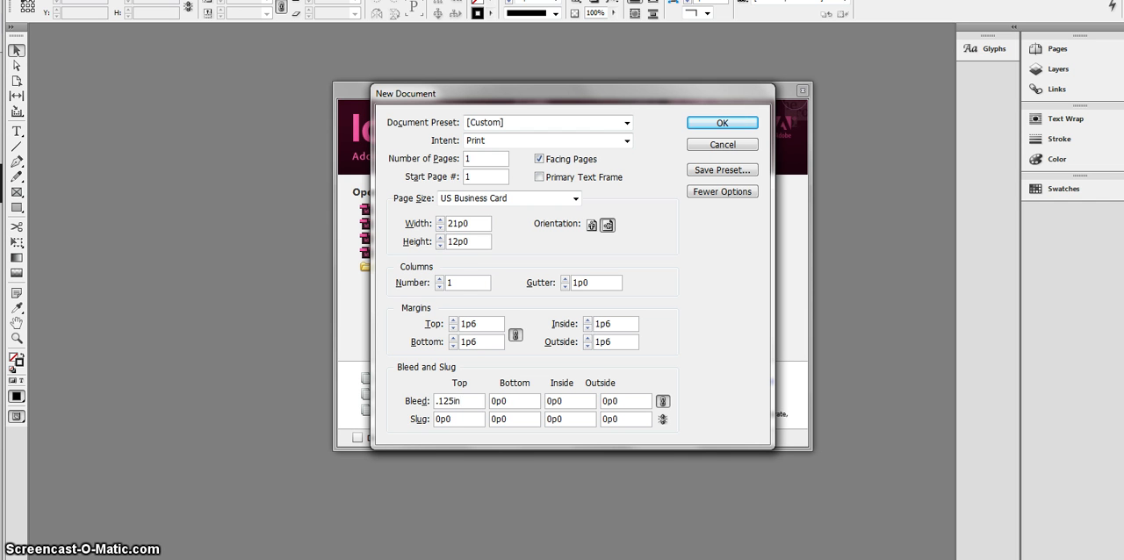
pyautogui.press('Tab')
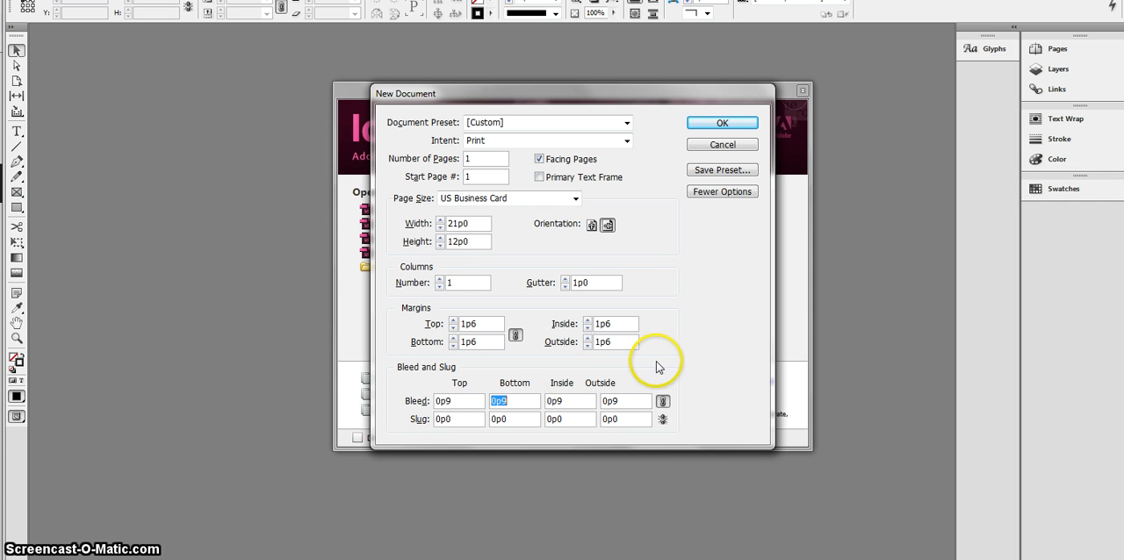
pyautogui.click(720, 124)
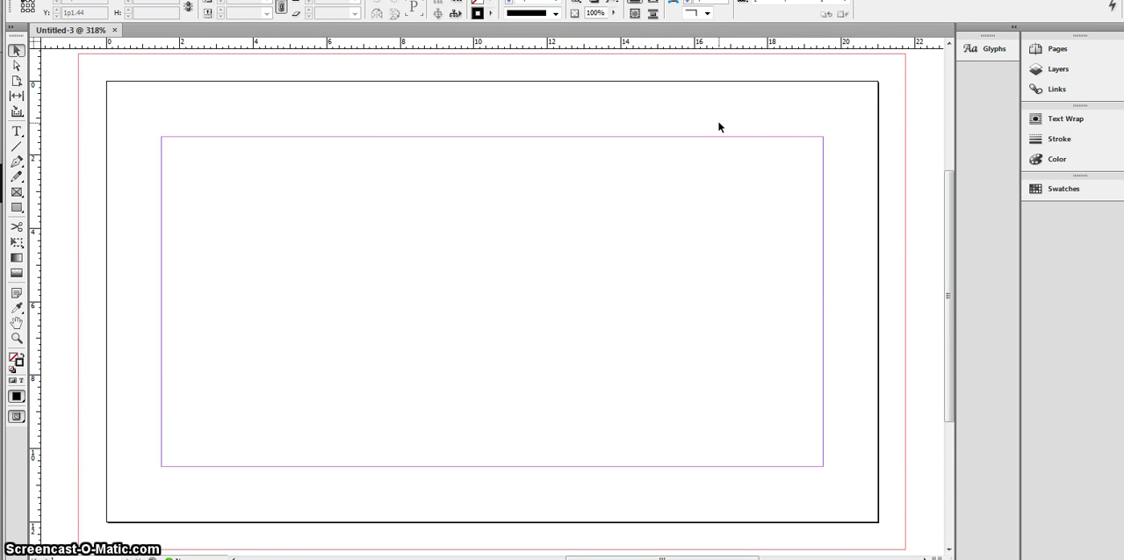
# Step: Change the horizontal and vertical ruler units to inches in the Units & Increments preferences
pyautogui.hotkey('ctrl', '-')
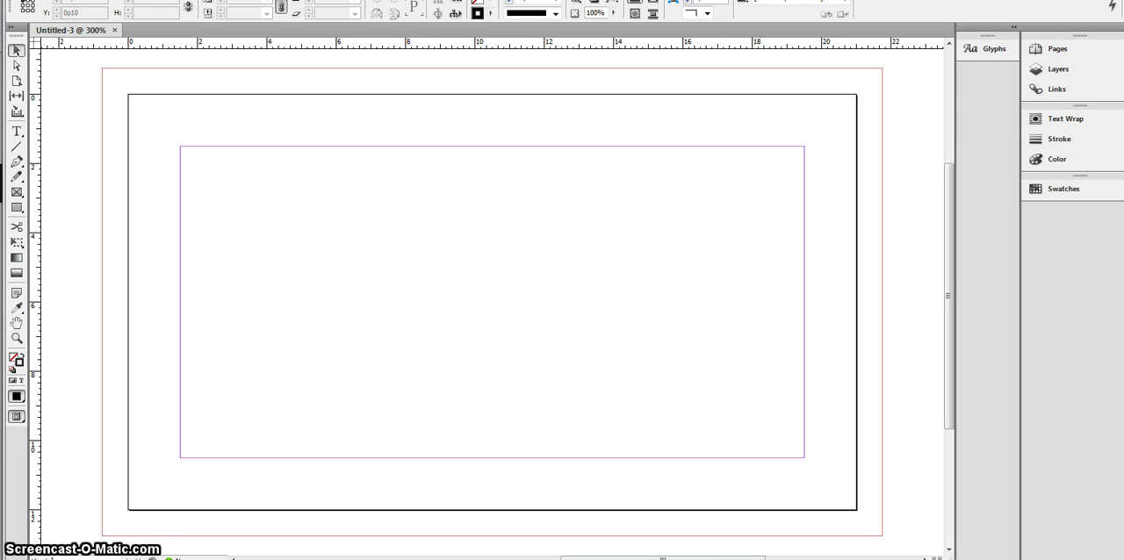
pyautogui.click(70, 0)
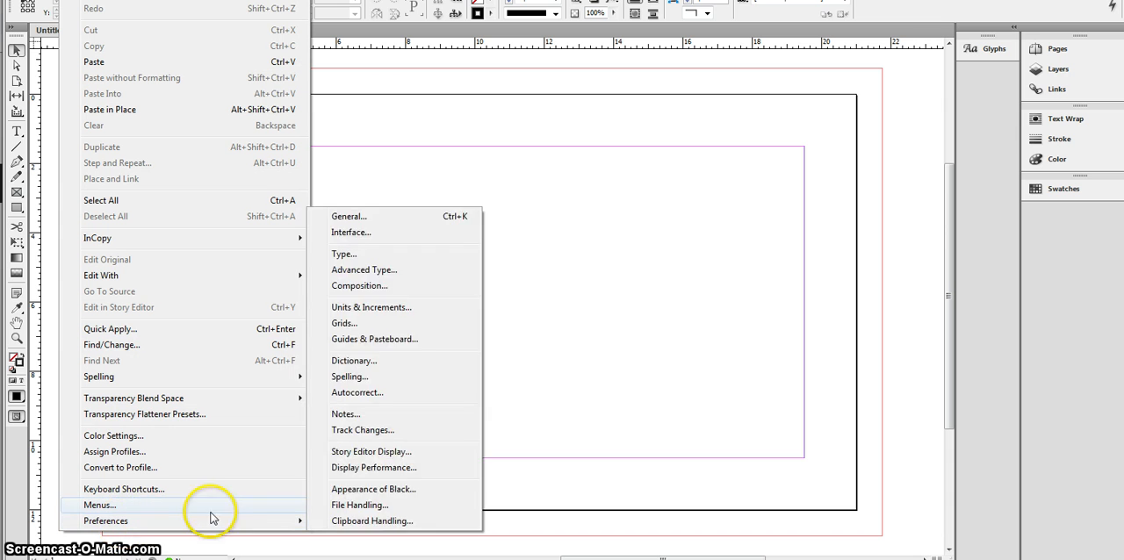
pyautogui.moveTo(296, 520)
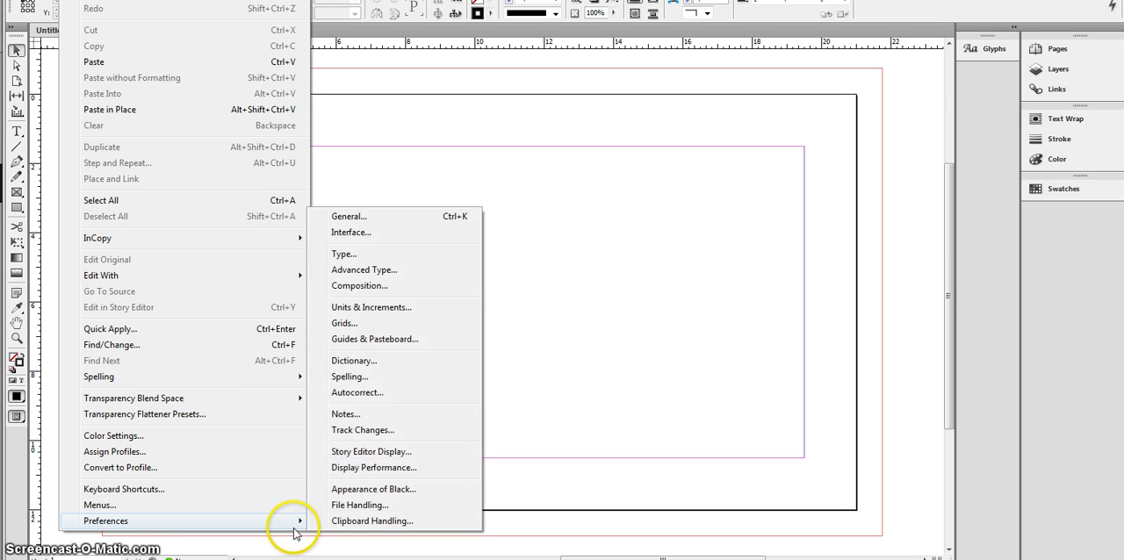
pyautogui.click(378, 309)
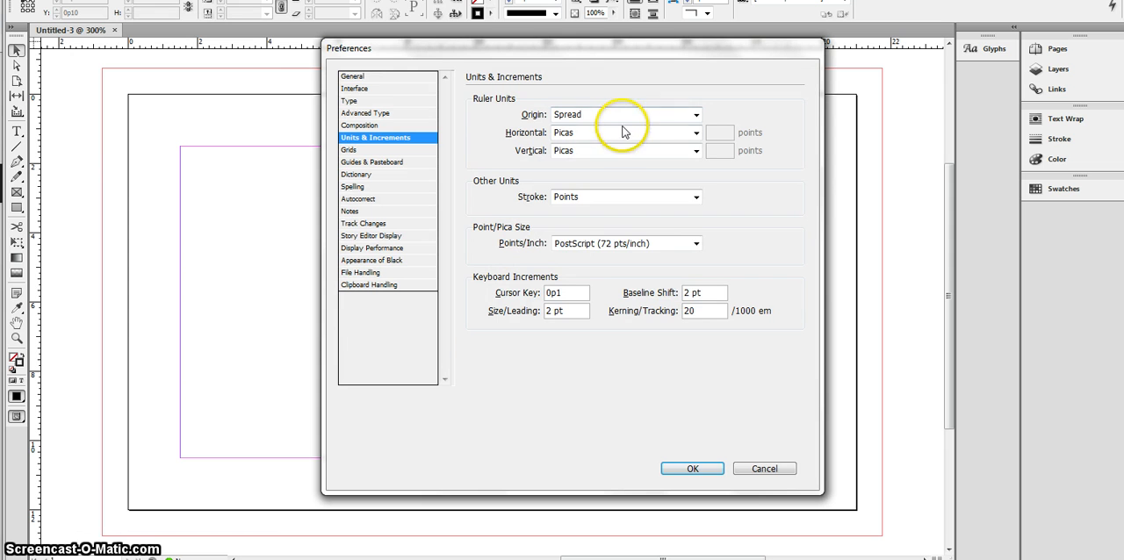
pyautogui.moveTo(623, 132); pyautogui.dragTo(604, 174)
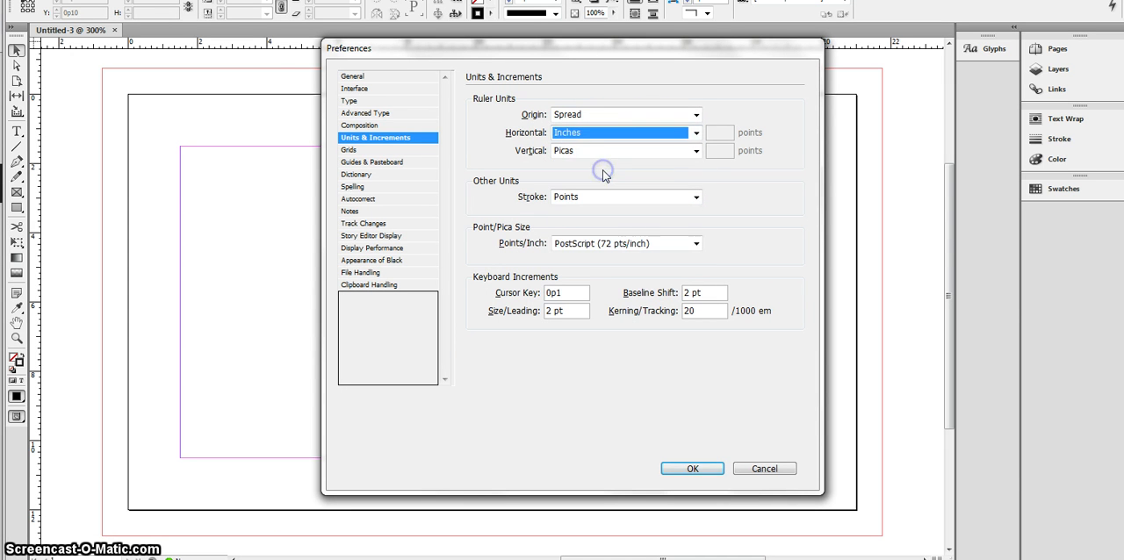
pyautogui.click(610, 150)
pyautogui.click(624, 187)
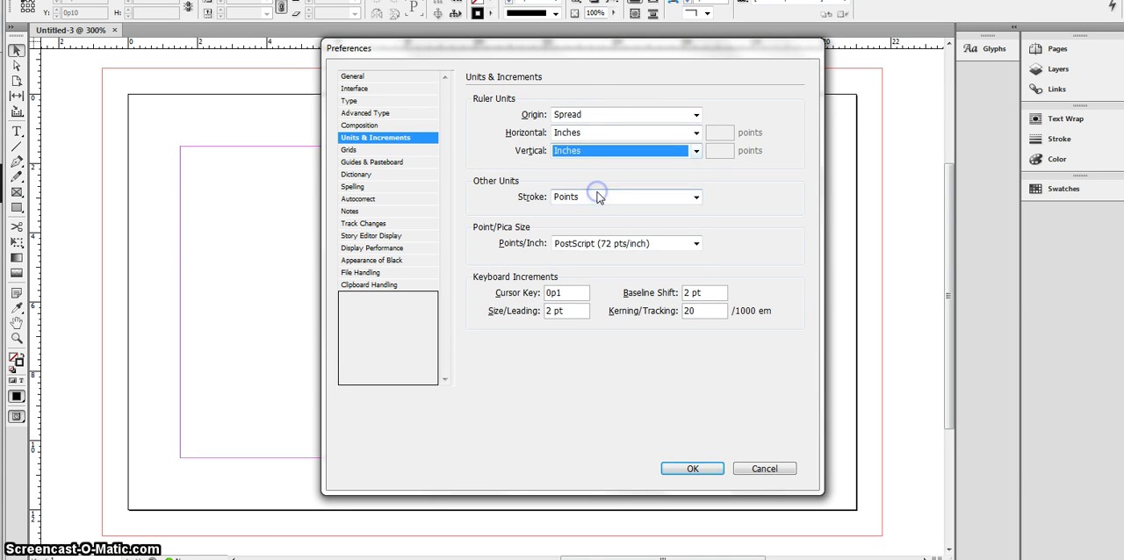
pyautogui.click(682, 468)
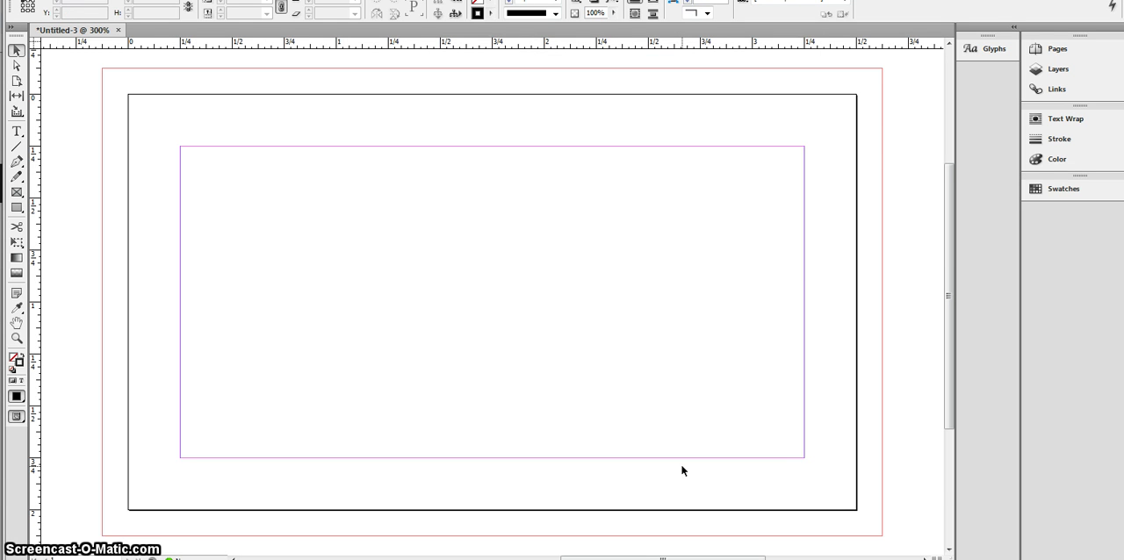
# Step: View the card in Preview screen mode, then return to Normal mode
pyautogui.hotkey('ctrl', '-')
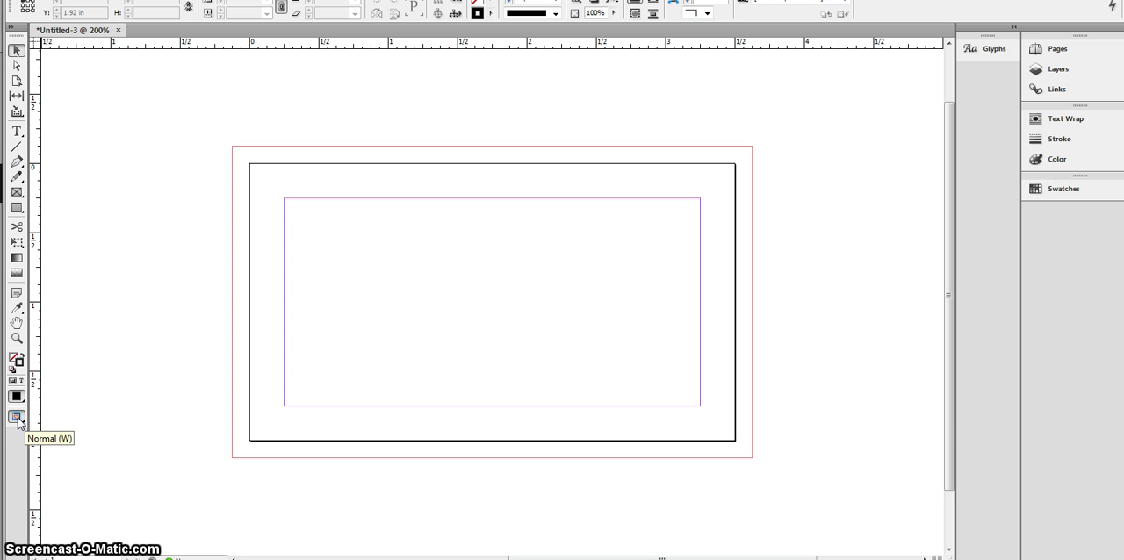
pyautogui.click(18, 419)
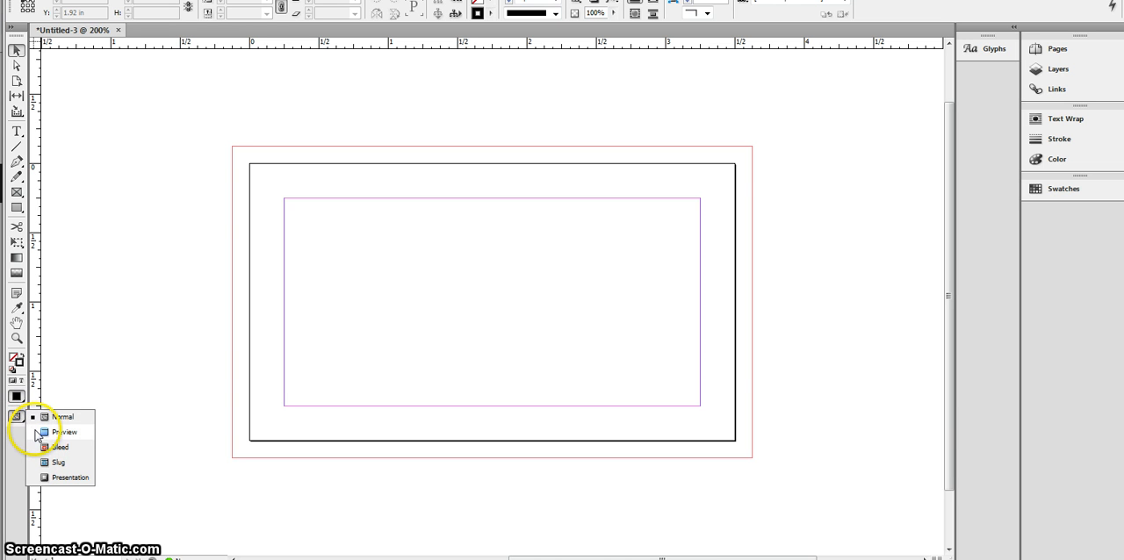
pyautogui.click(44, 432)
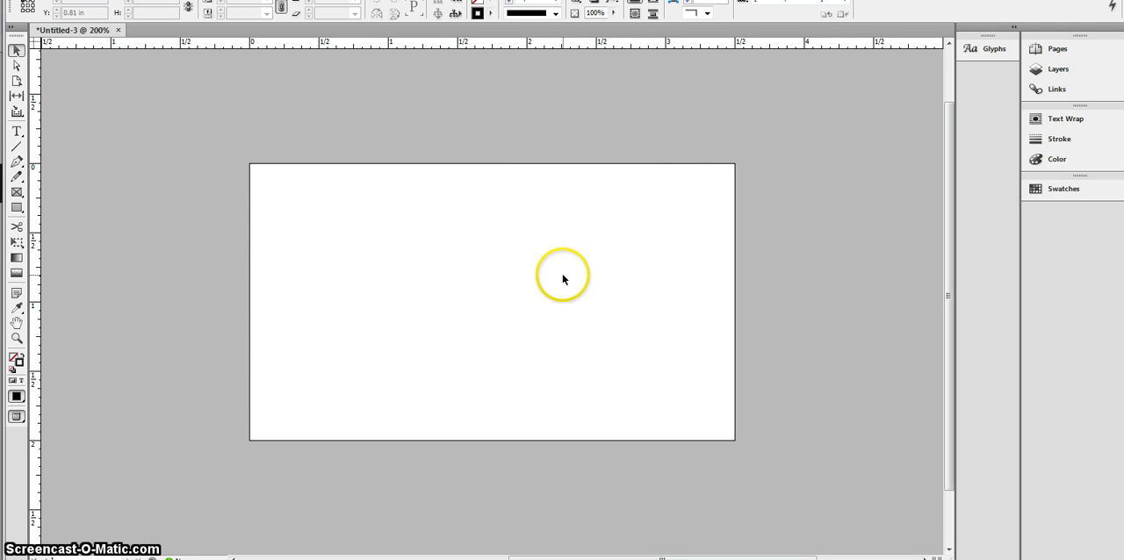
pyautogui.click(18, 417)
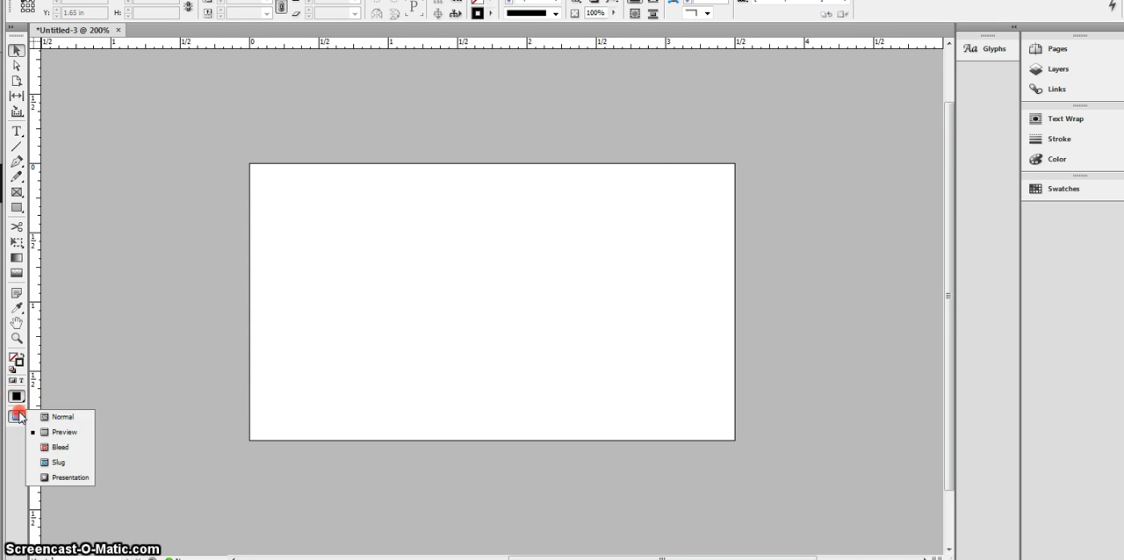
pyautogui.click(46, 418)
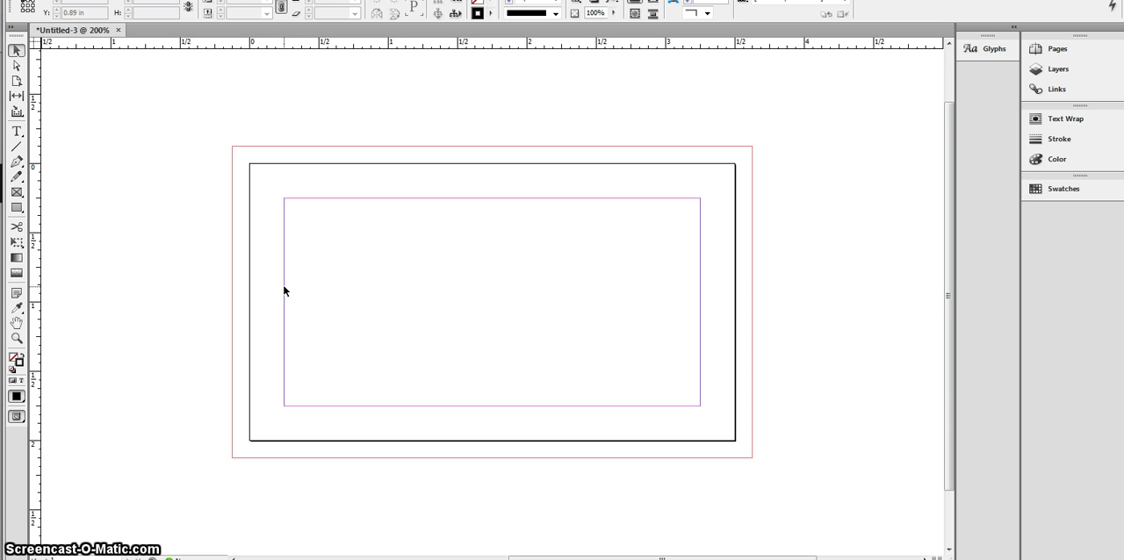
# Step: Draw a rectangle from corner to corner of the bleed area and fill it with red, R 243, G 31, B 32
pyautogui.click(18, 209)
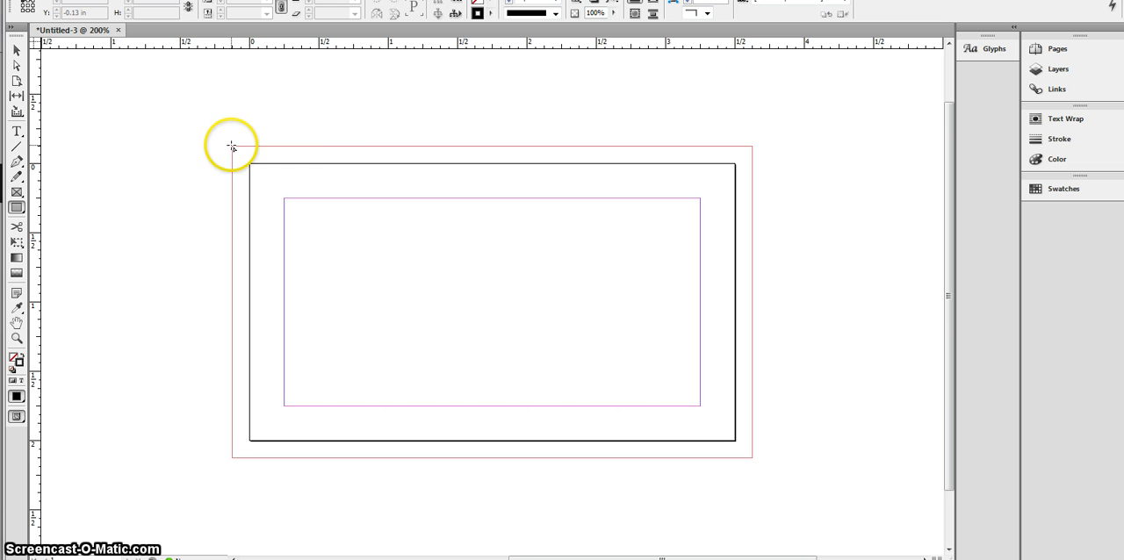
pyautogui.moveTo(232, 146); pyautogui.dragTo(752, 458)
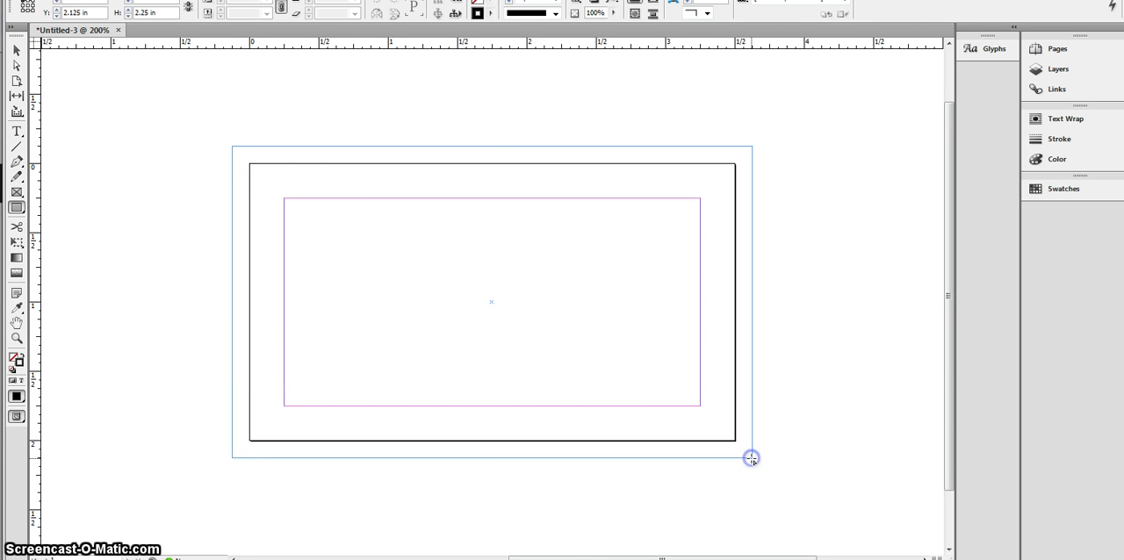
pyautogui.click(13, 358)
pyautogui.doubleClick(14, 359)
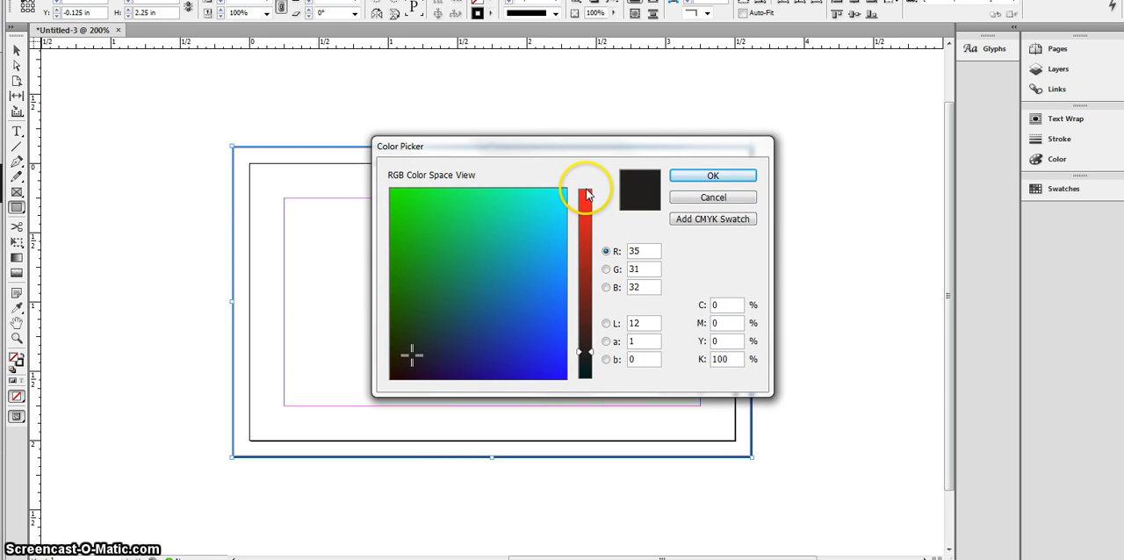
pyautogui.click(585, 195)
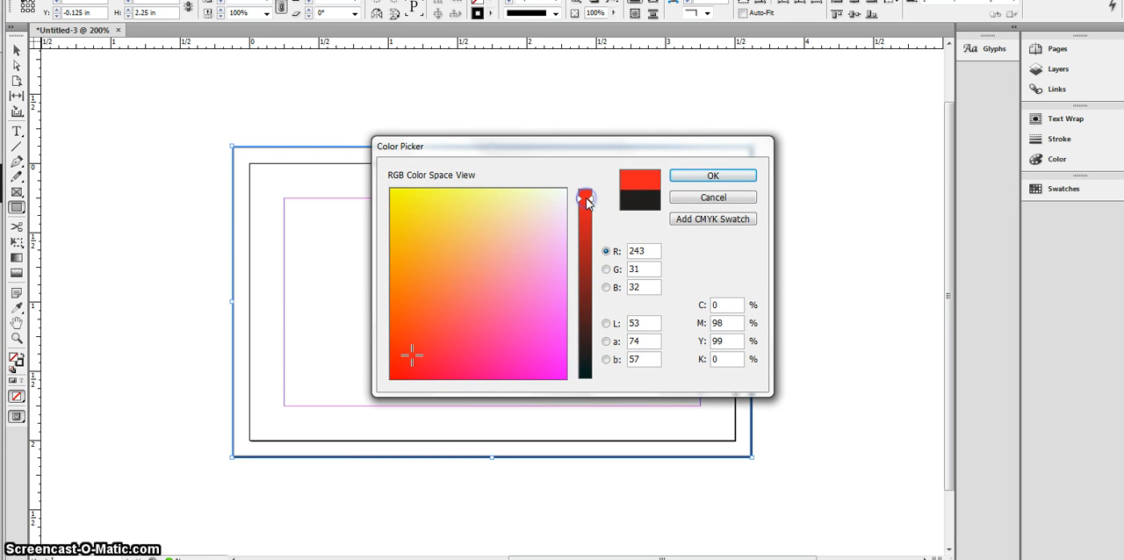
pyautogui.click(711, 175)
pyautogui.click(16, 50)
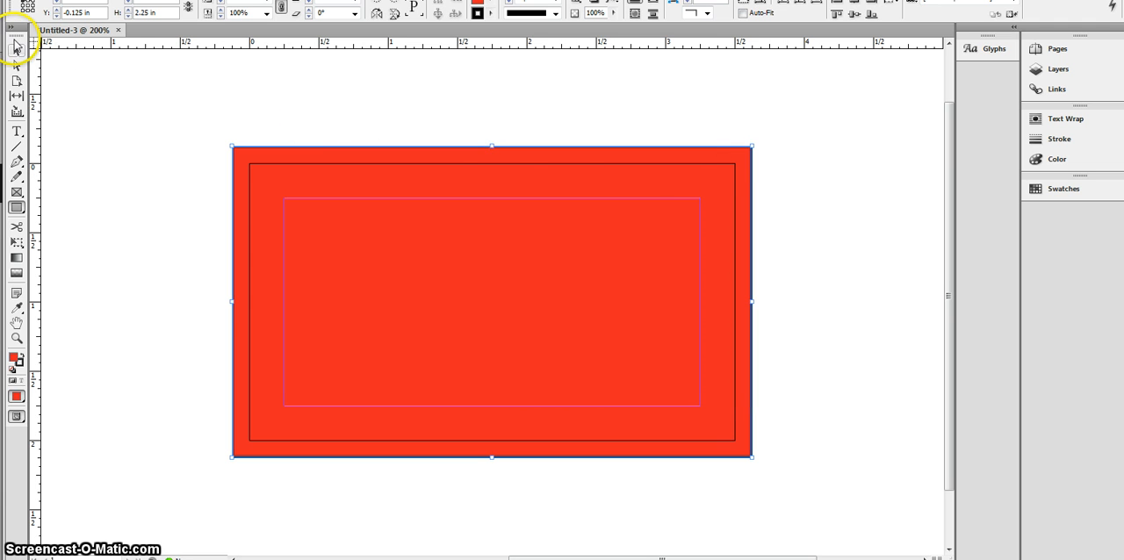
pyautogui.click(155, 166)
pyautogui.click(256, 178)
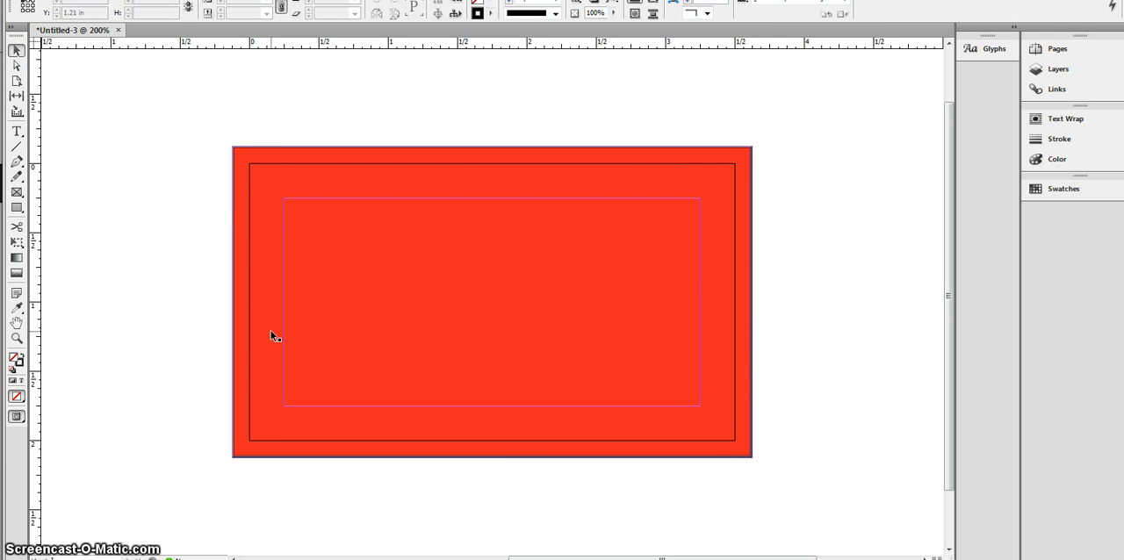
# Step: Draw a shallow text frame spanning the full margin width just below the card's upper margin line
pyautogui.click(16, 131)
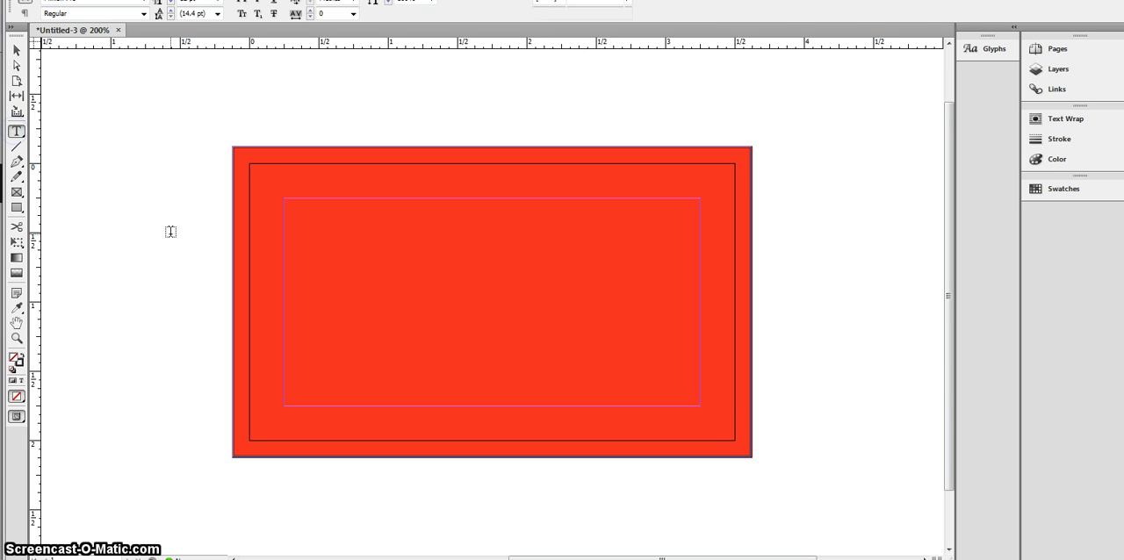
pyautogui.click(283, 205)
pyautogui.moveTo(284, 205); pyautogui.dragTo(700, 260)
pyautogui.click(209, 184)
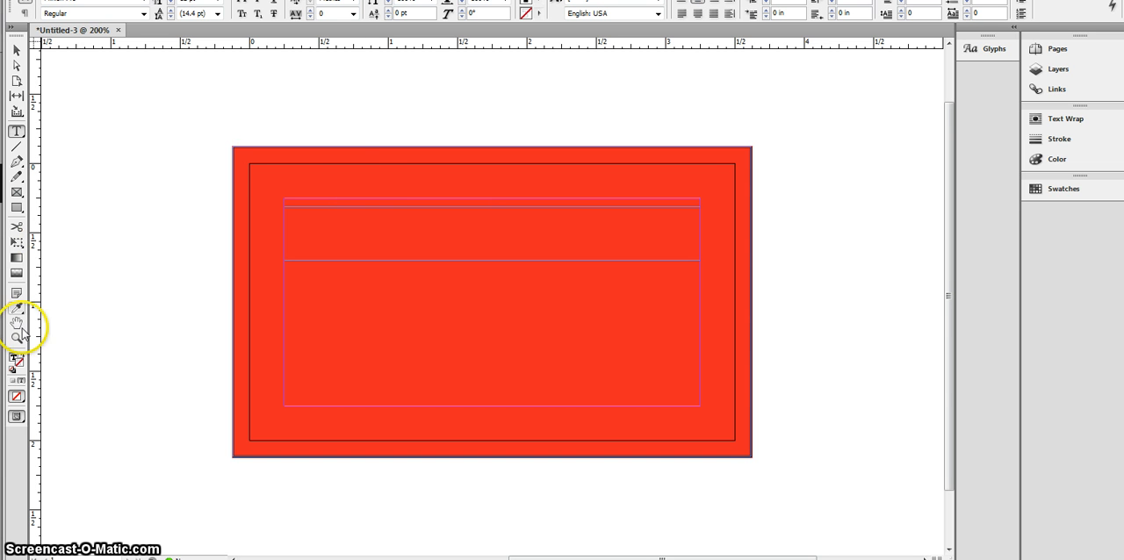
# Step: Set the new text's fill colour to white and its font style to Bold
pyautogui.doubleClick(13, 358)
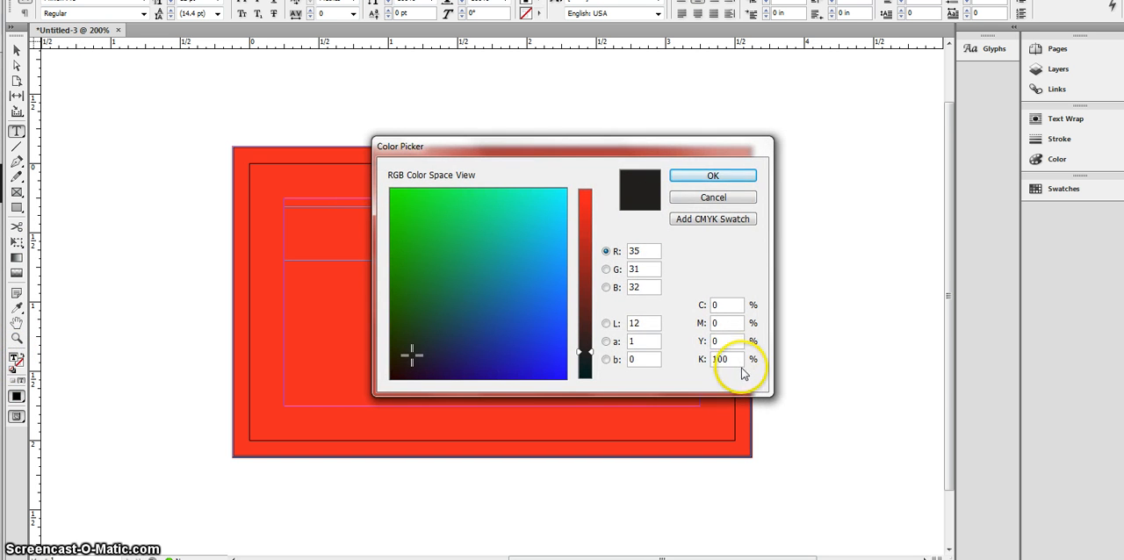
pyautogui.doubleClick(732, 360)
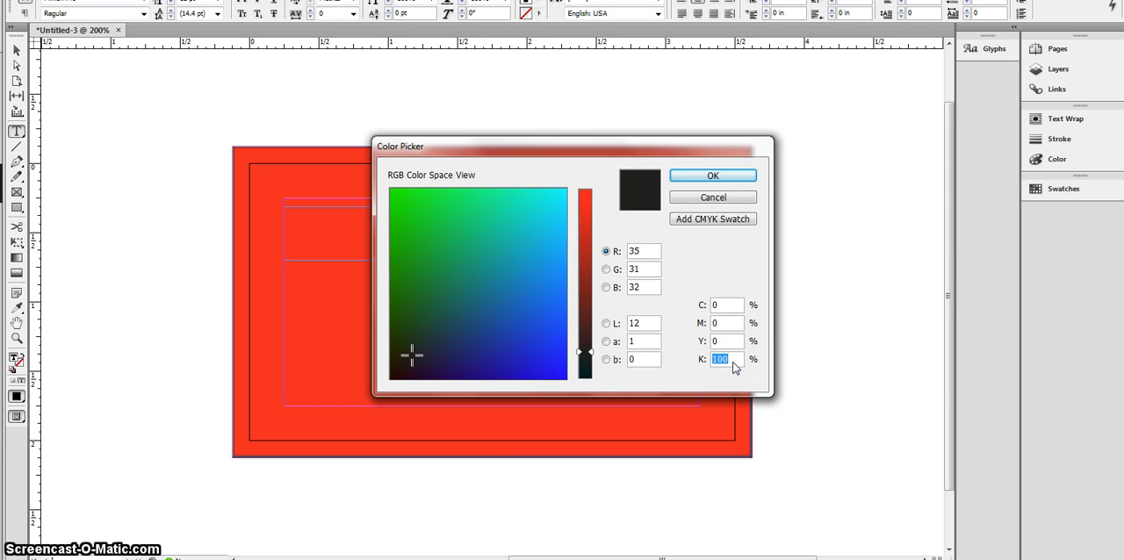
pyautogui.press('Return')
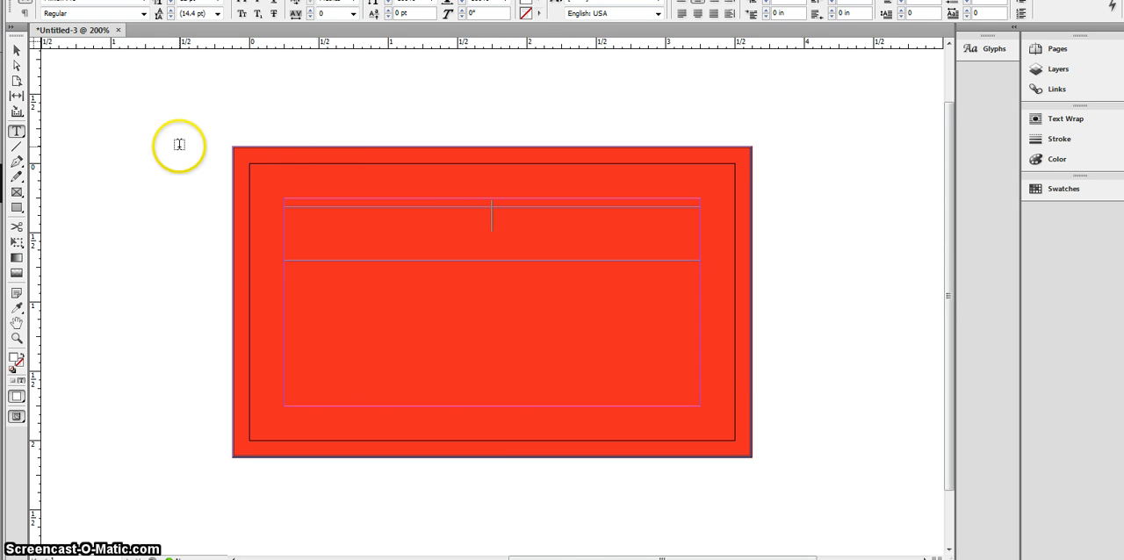
pyautogui.click(143, 13)
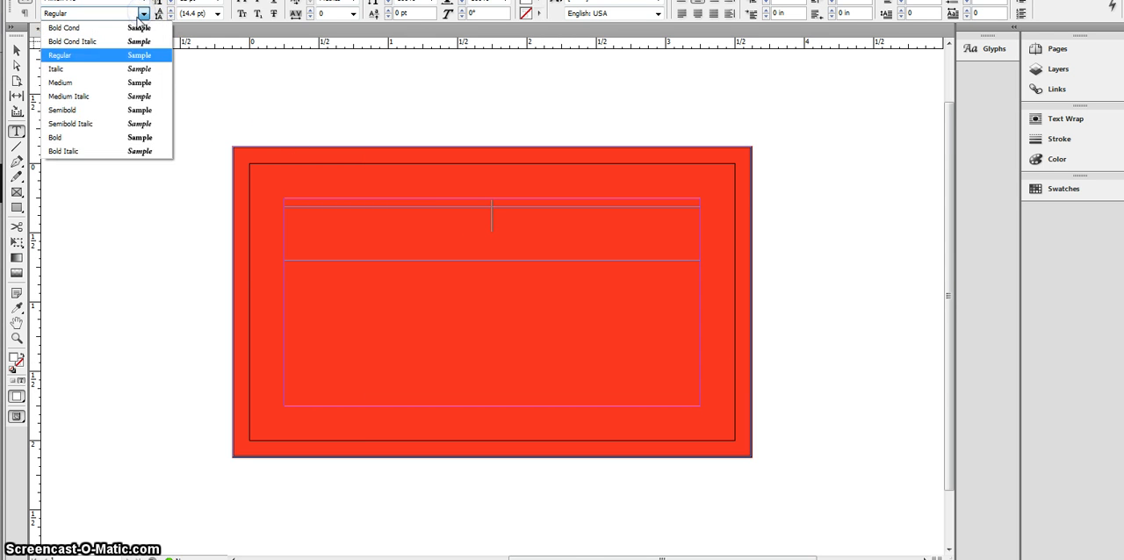
pyautogui.click(86, 137)
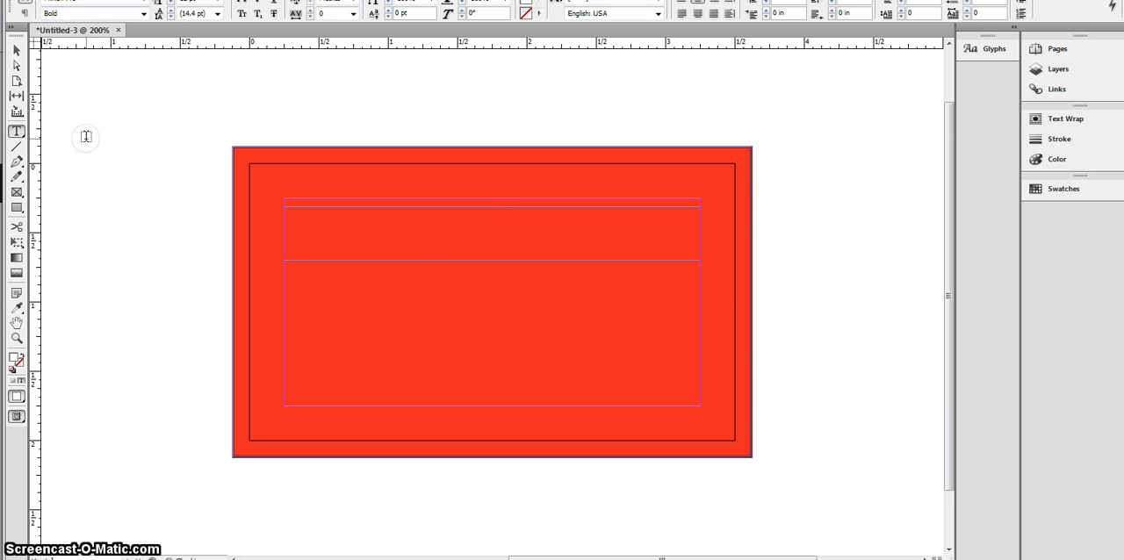
# Step: Enter the heading "Joe's Painting Service" in the upper text frame
pyautogui.click(403, 236)
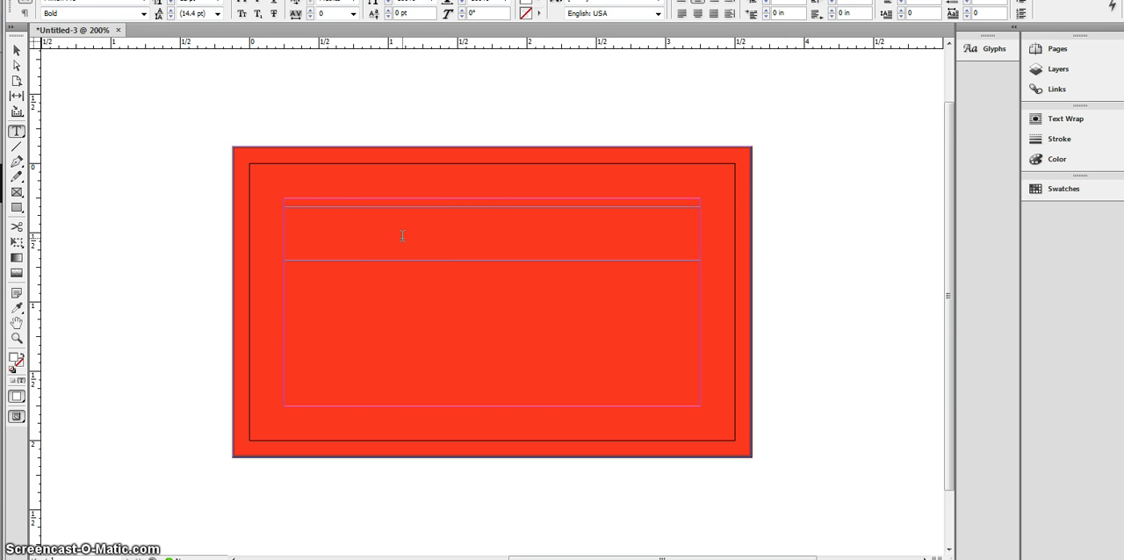
pyautogui.write('J')
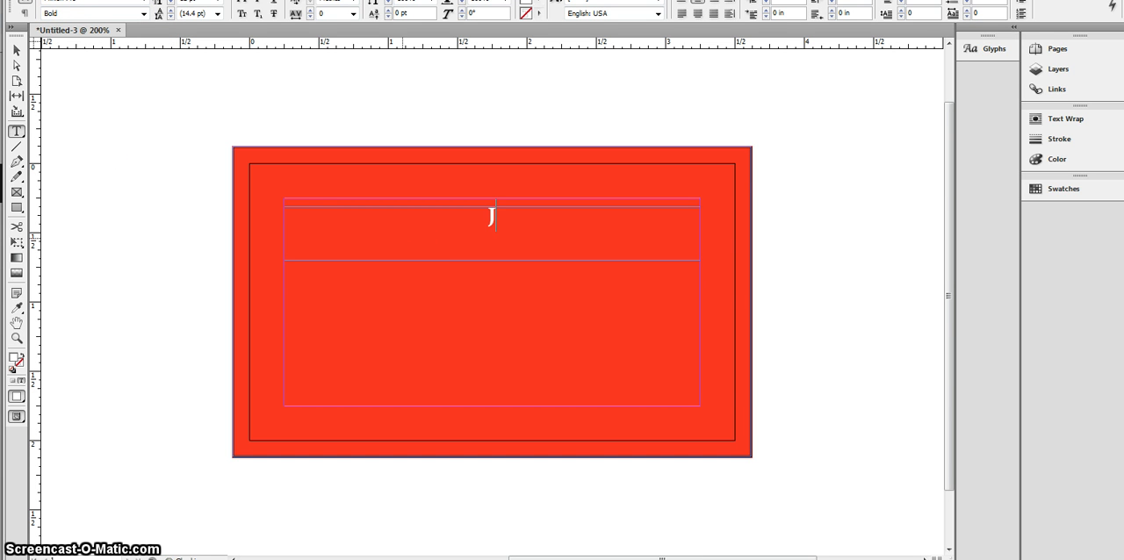
pyautogui.write('oe')
pyautogui.write("'s")
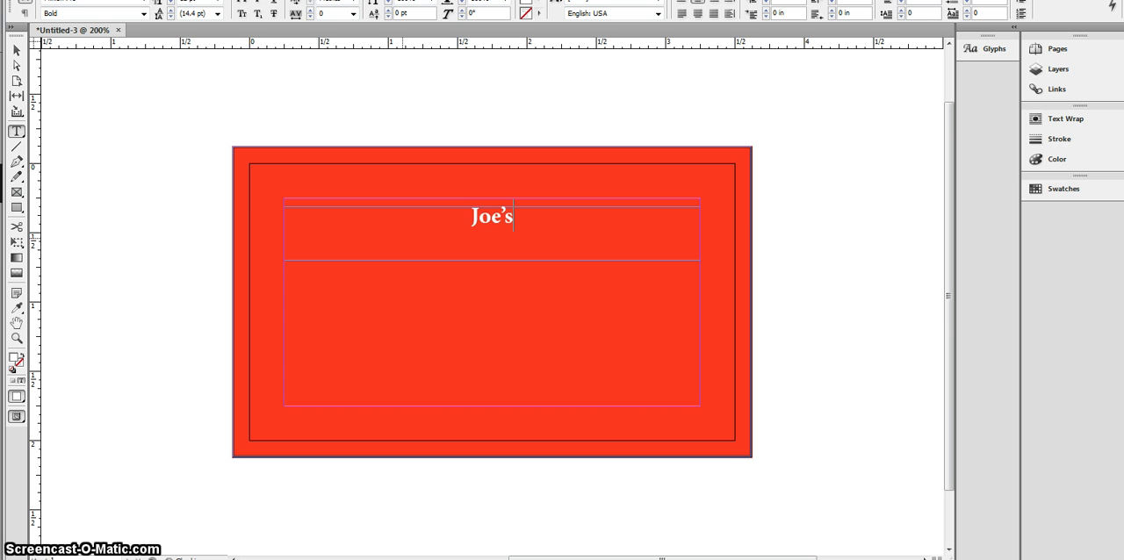
pyautogui.write(' Pain')
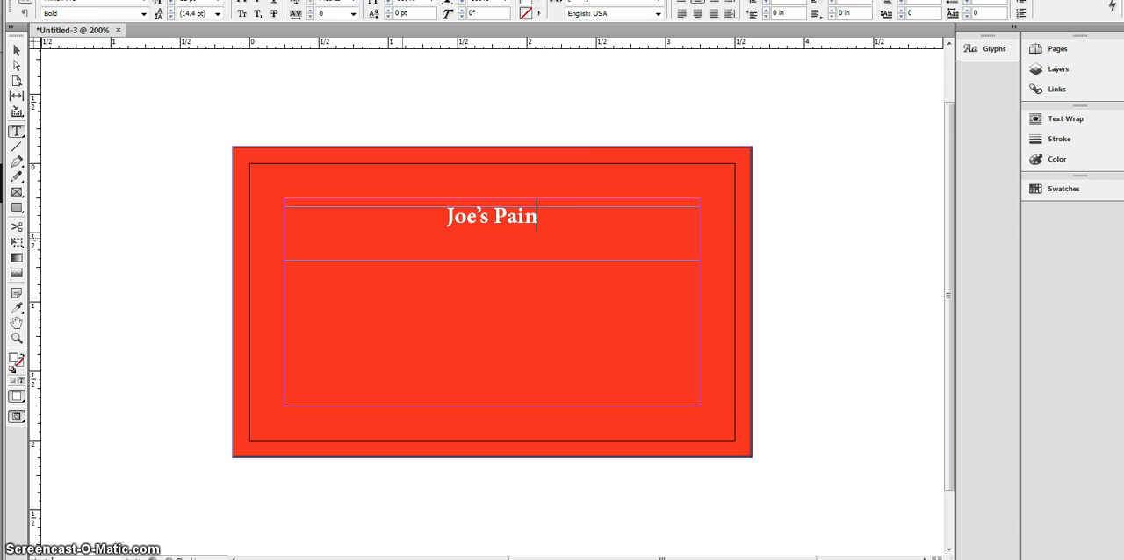
pyautogui.write('ting Service')
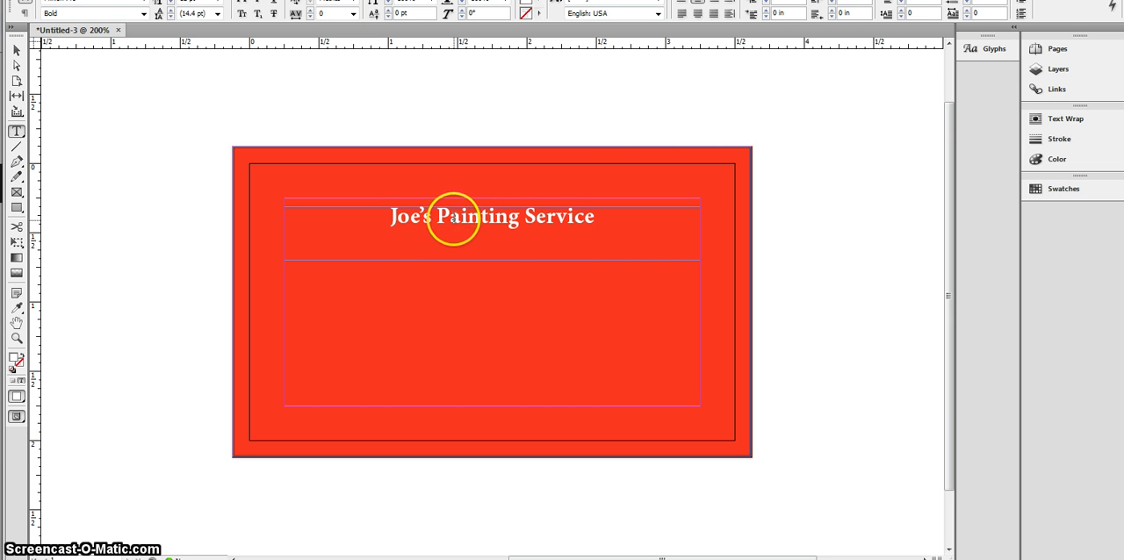
# Step: Enlarge the whole "Joe's Painting Service" heading to 24 pt so it nearly fills the frame's width
pyautogui.click(16, 50)
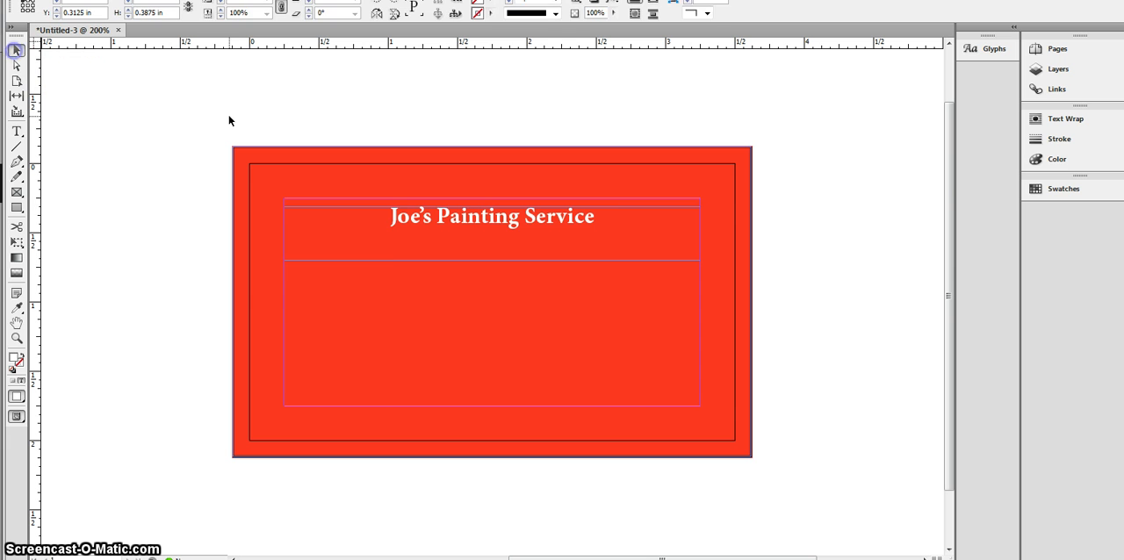
pyautogui.click(452, 247)
pyautogui.tripleClick(442, 211)
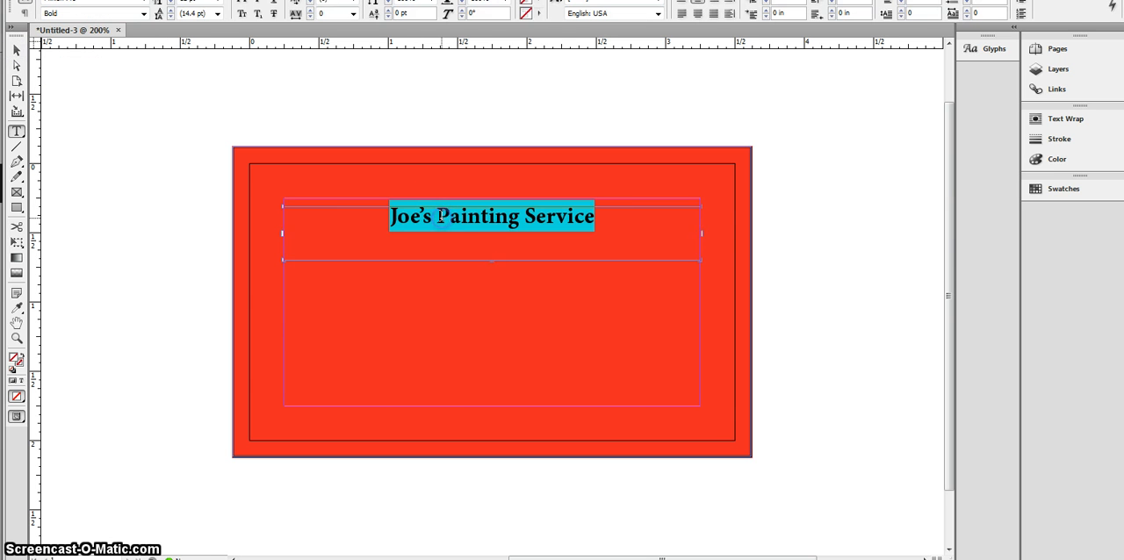
pyautogui.press('Up')
pyautogui.press('Up')
pyautogui.press('Up')
pyautogui.press('Up')
pyautogui.press('Up')
pyautogui.press('Up')
pyautogui.press('Up')
pyautogui.press('Up')
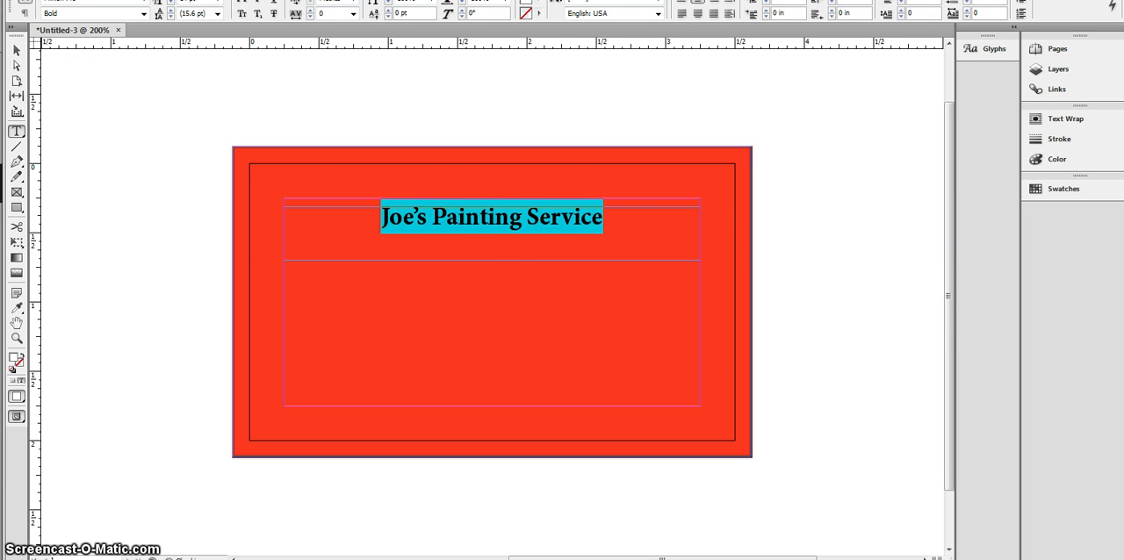
pyautogui.press('Up')
pyautogui.press('Up')
pyautogui.press('Up')
pyautogui.press('Up')
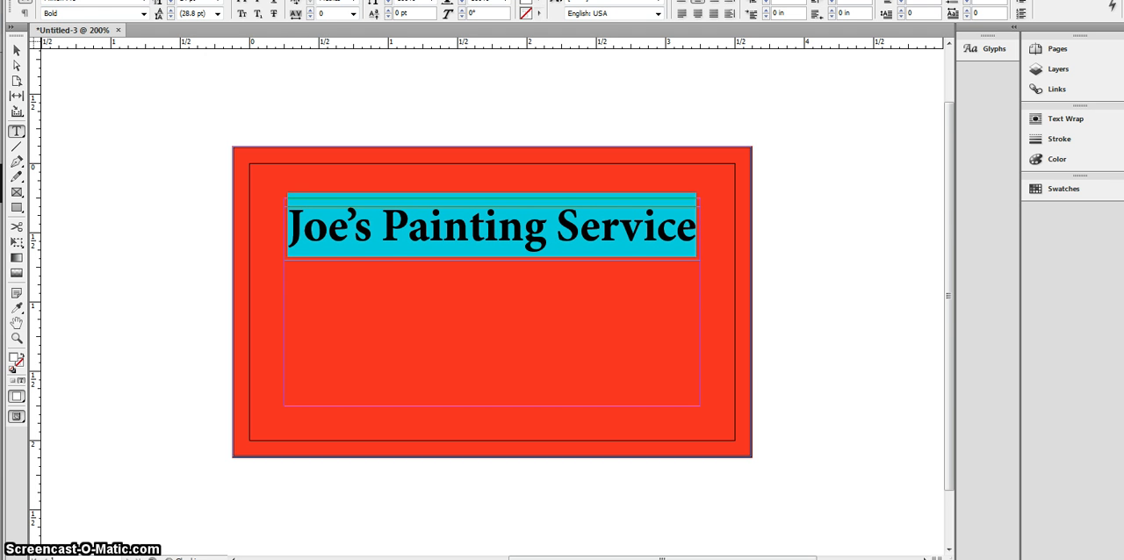
pyautogui.click(16, 50)
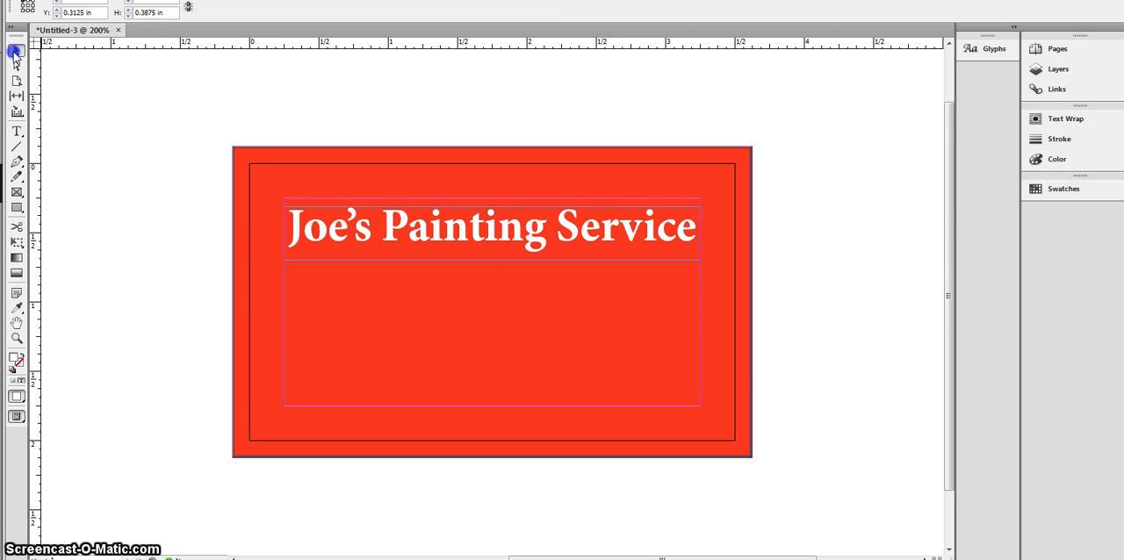
# Step: Draw a text frame about 0.48 in high in the lower-left corner of the margins and set its font size to 10 pt
pyautogui.click(17, 131)
pyautogui.moveTo(283, 339); pyautogui.dragTo(466, 404)
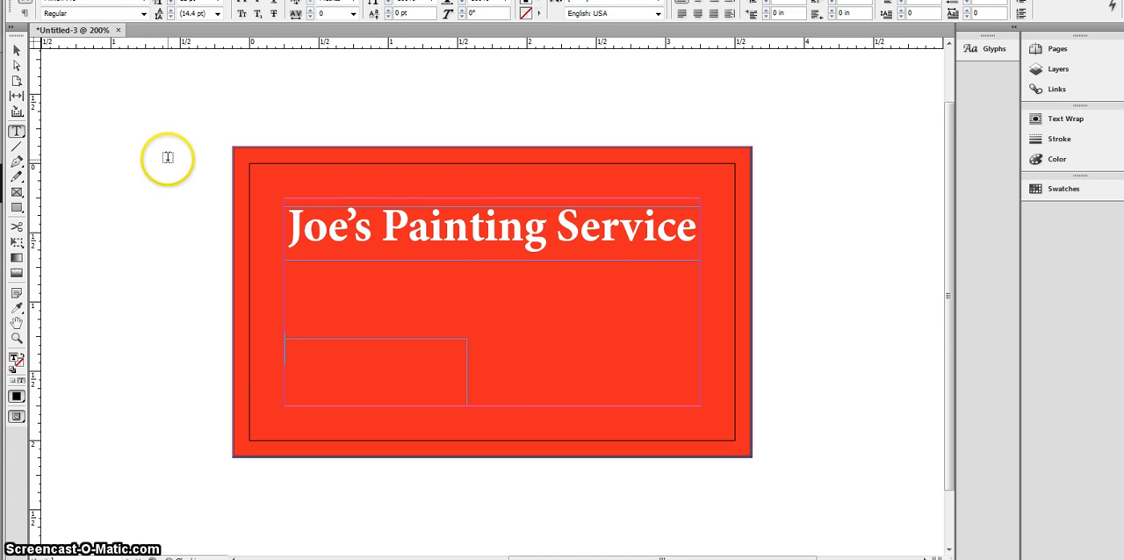
pyautogui.click(171, 3)
pyautogui.click(217, 2)
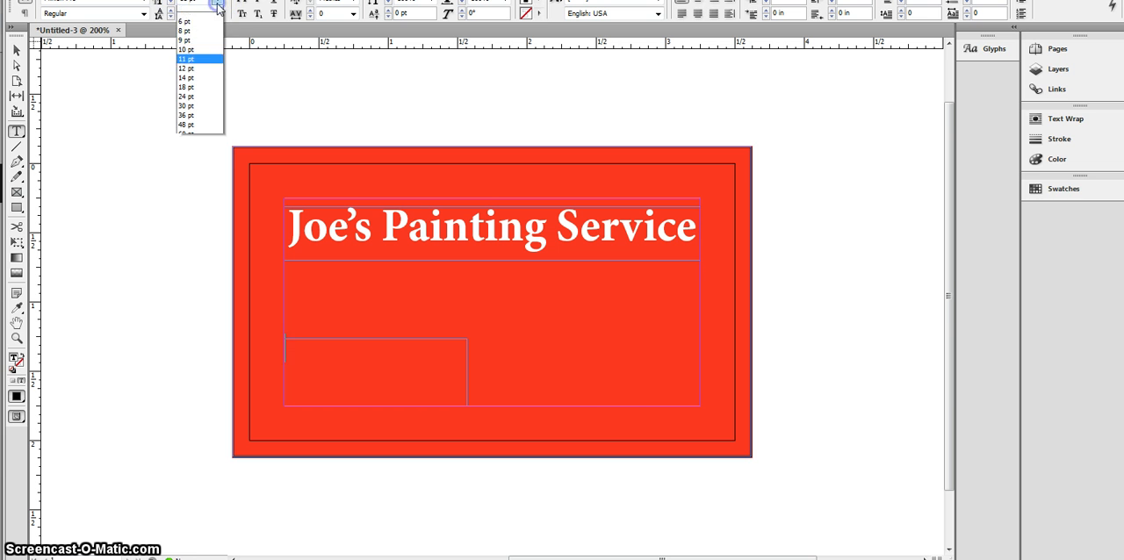
pyautogui.click(209, 57)
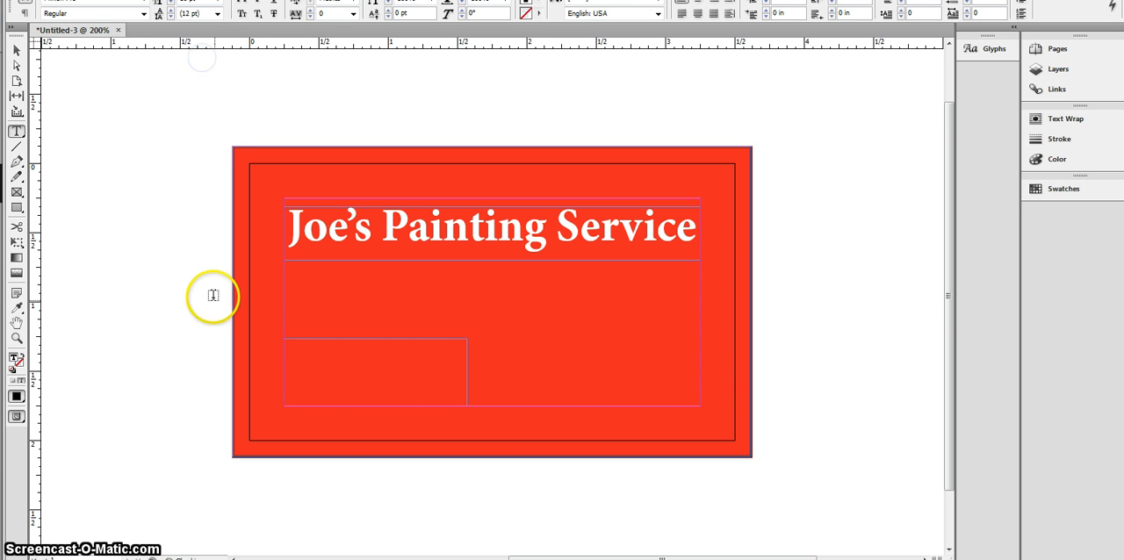
# Step: Enter the cell phone number in the lower-left text frame
pyautogui.write('55')
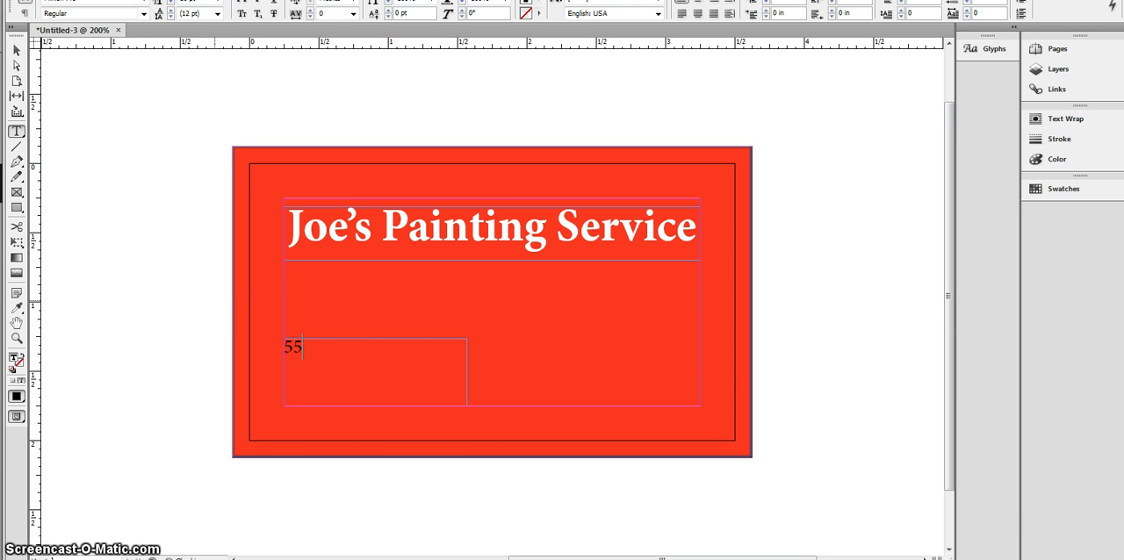
pyautogui.write('5.2')
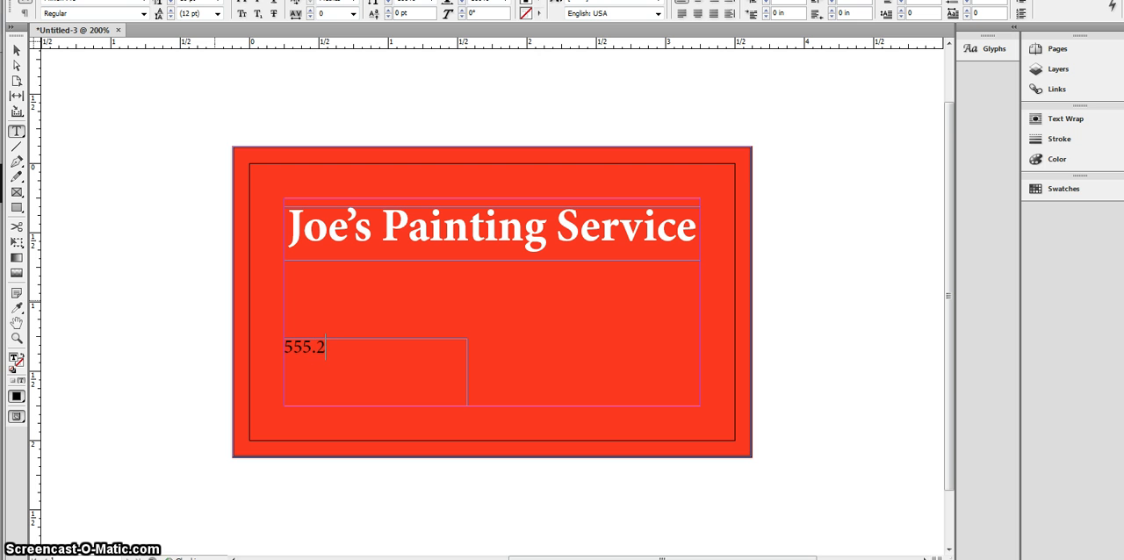
pyautogui.write('180')
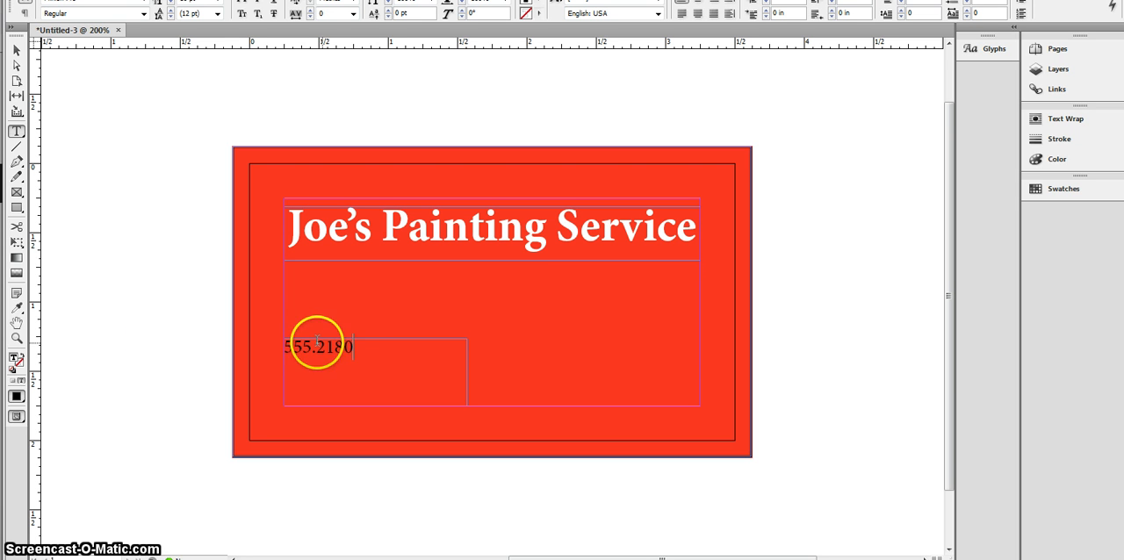
# Step: Change the phone number's text colour to white
pyautogui.moveTo(356, 359); pyautogui.dragTo(274, 358)
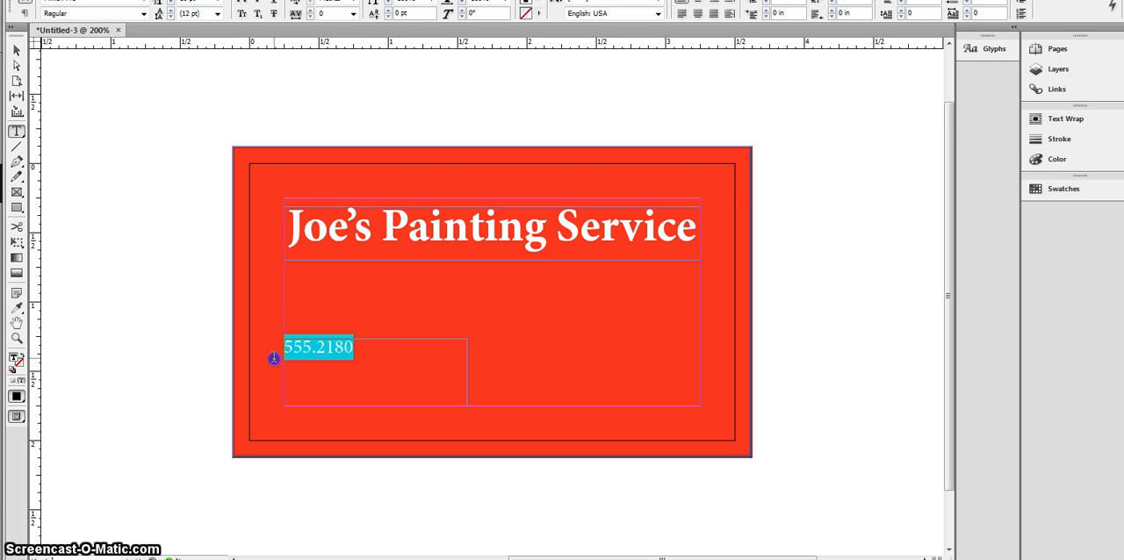
pyautogui.doubleClick(14, 358)
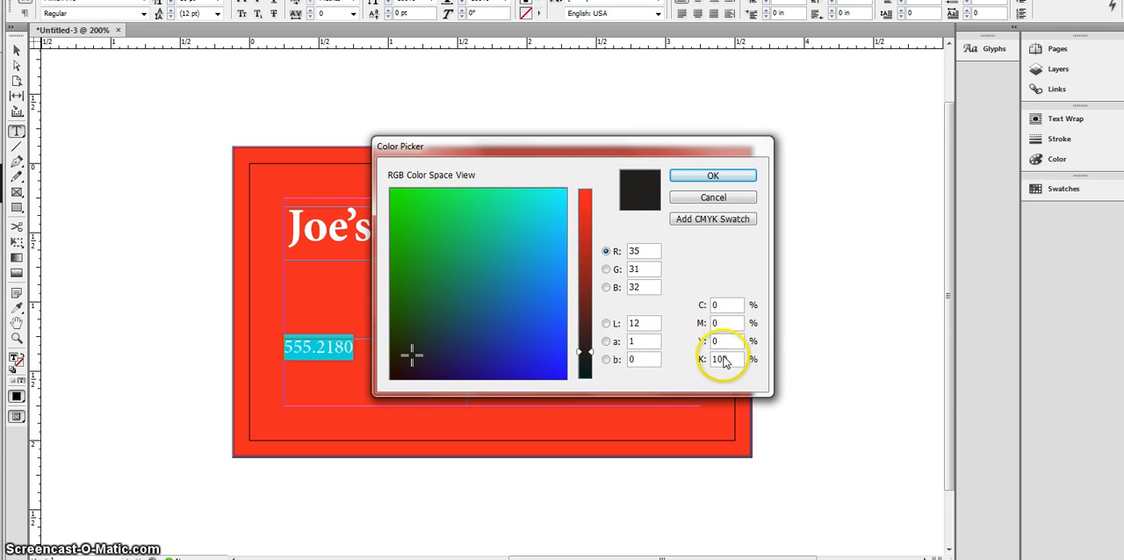
pyautogui.doubleClick(720, 359)
pyautogui.press('Return')
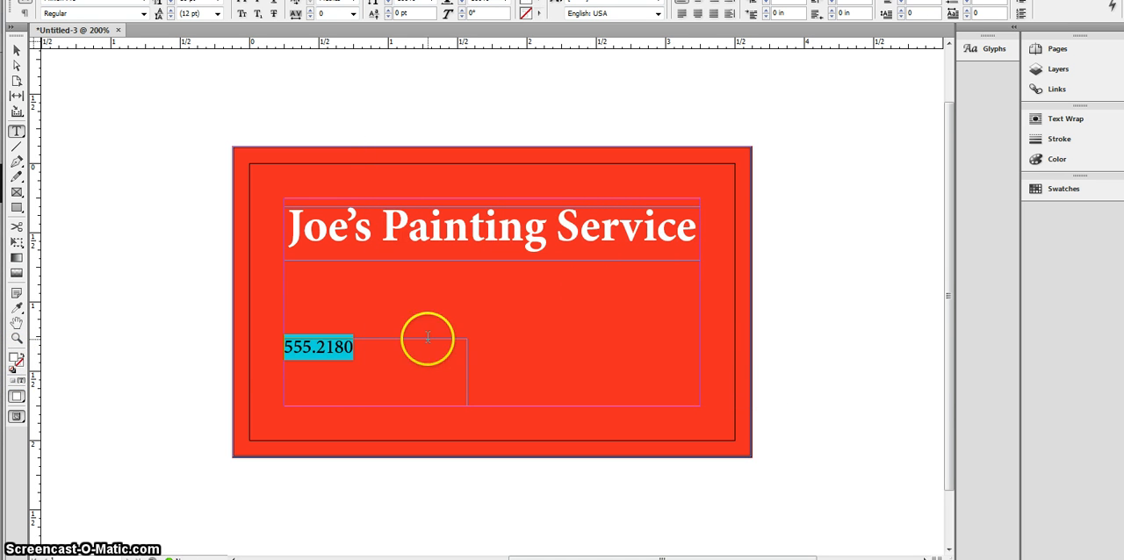
# Step: Label the phone number "cell" and add a second line with the office phone number followed by "office"
pyautogui.click(375, 347)
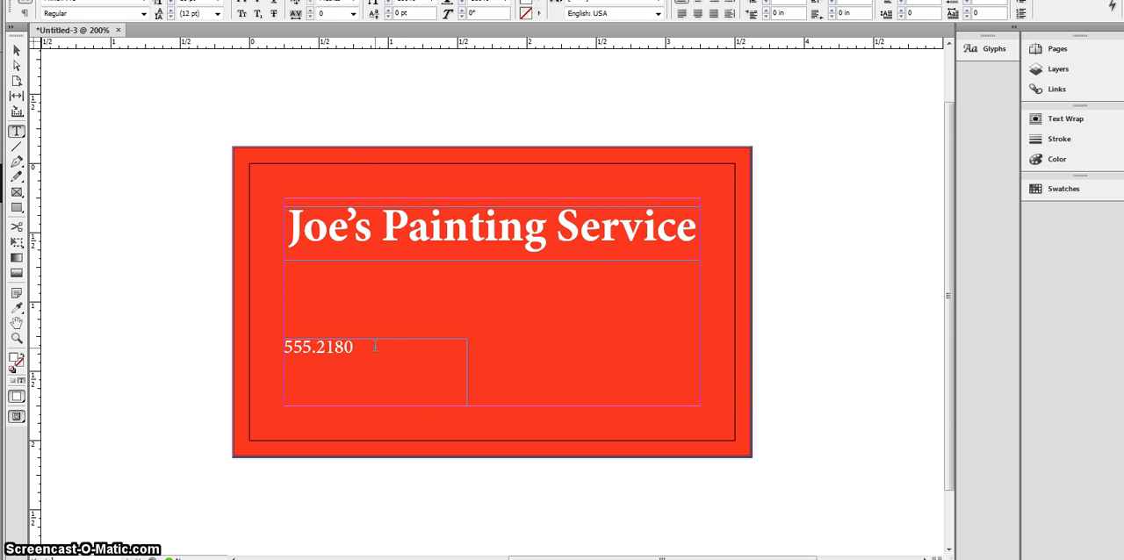
pyautogui.write('cell')
pyautogui.press('Return')
pyautogui.write('555.')
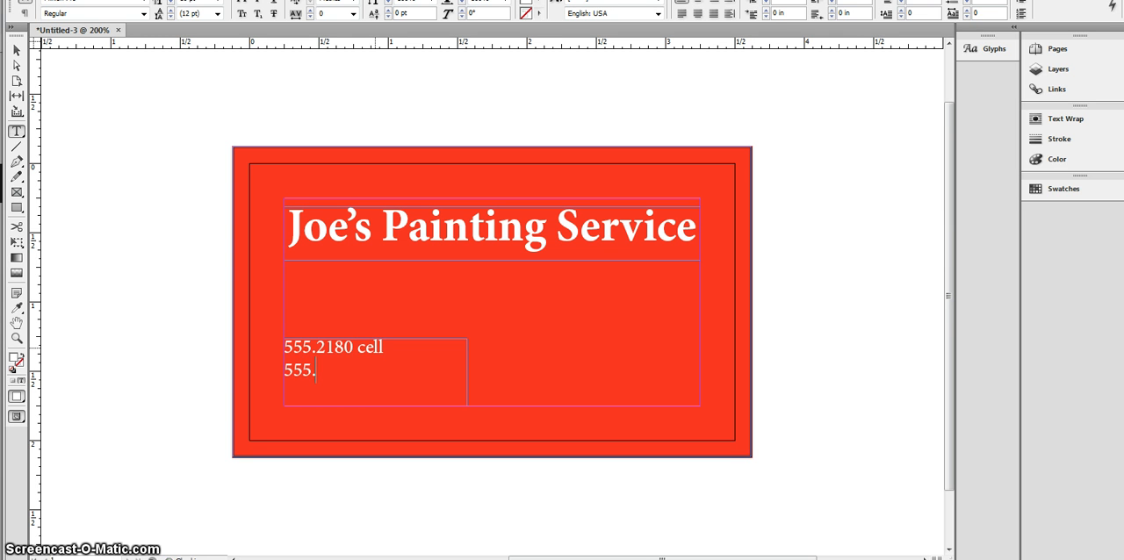
pyautogui.write('4829')
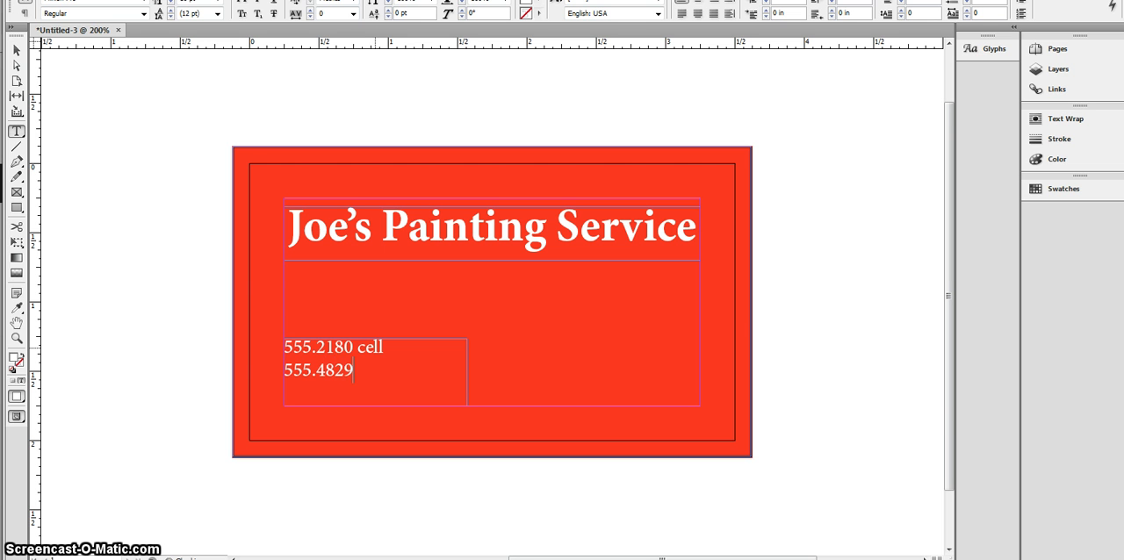
pyautogui.write(' office')
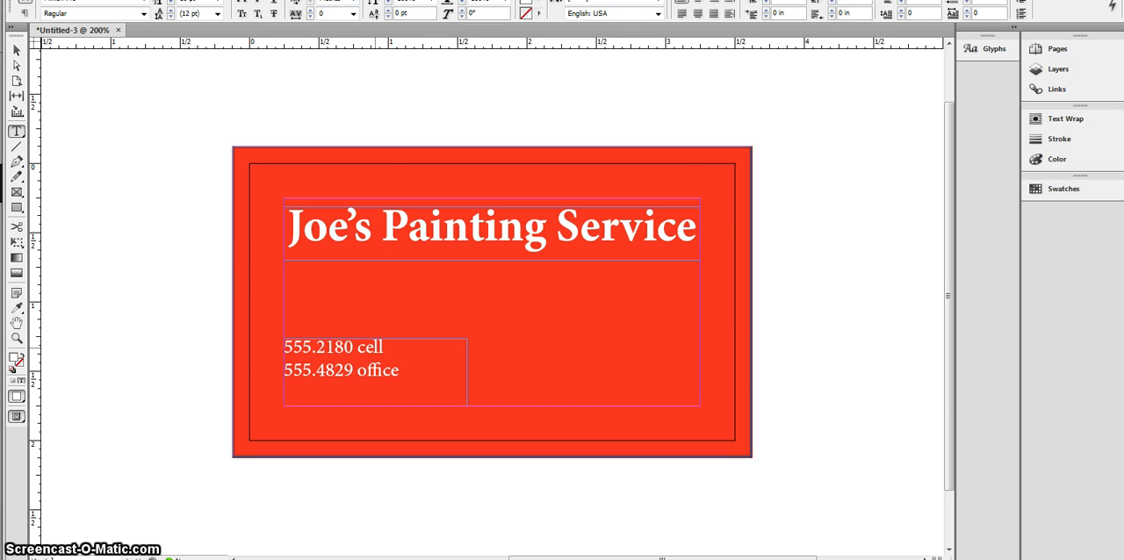
# Step: Duplicate the phone number frame into the lower-right corner of the margins and right-align the copy's text
pyautogui.click(16, 50)
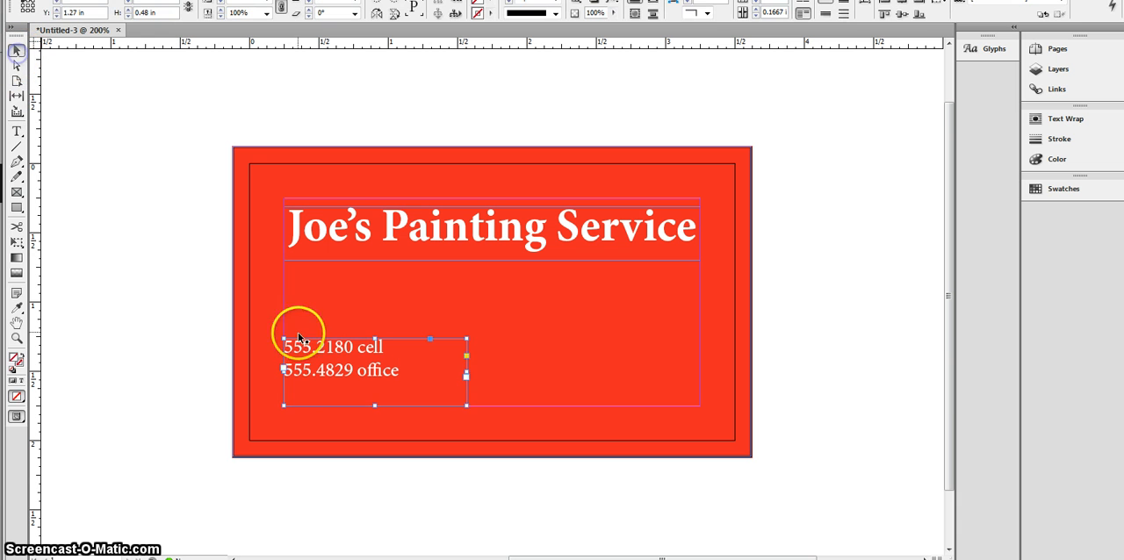
pyautogui.moveTo(319, 369); pyautogui.dragTo(550, 370)
pyautogui.doubleClick(545, 350)
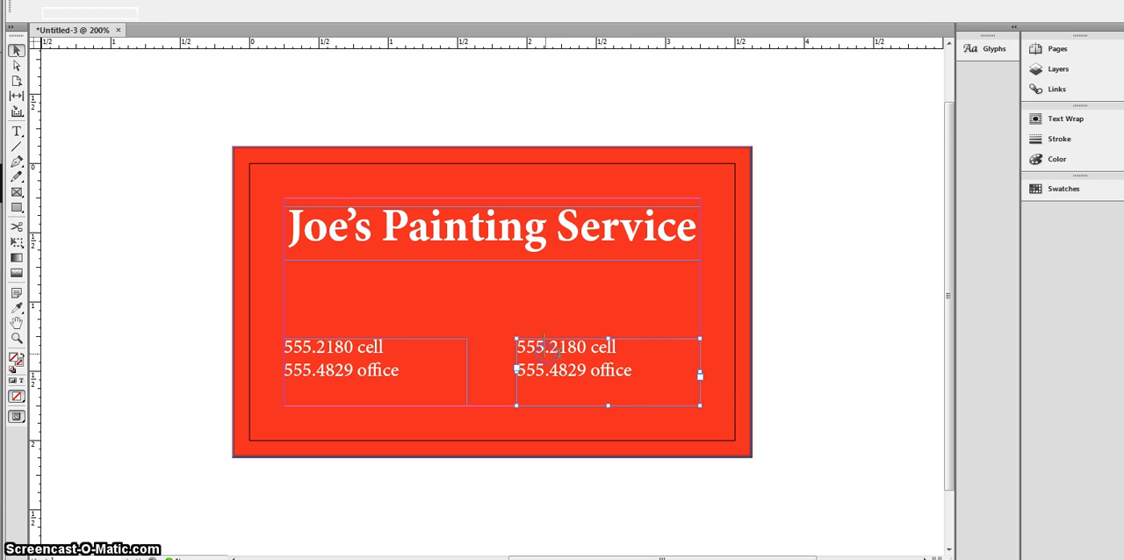
pyautogui.moveTo(634, 374); pyautogui.dragTo(500, 339)
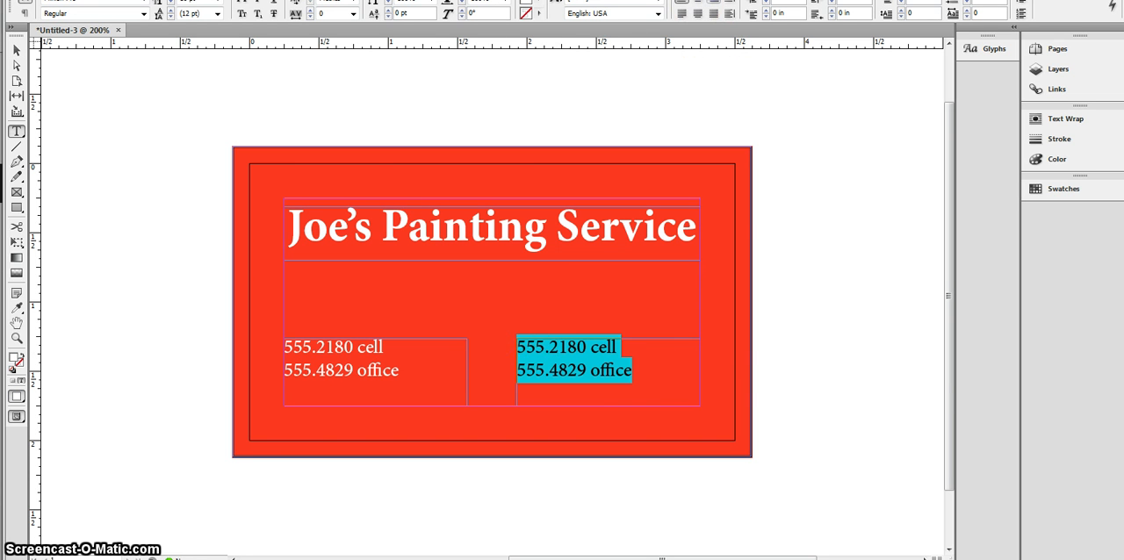
pyautogui.hotkey('ctrl', 'shift', 'r')
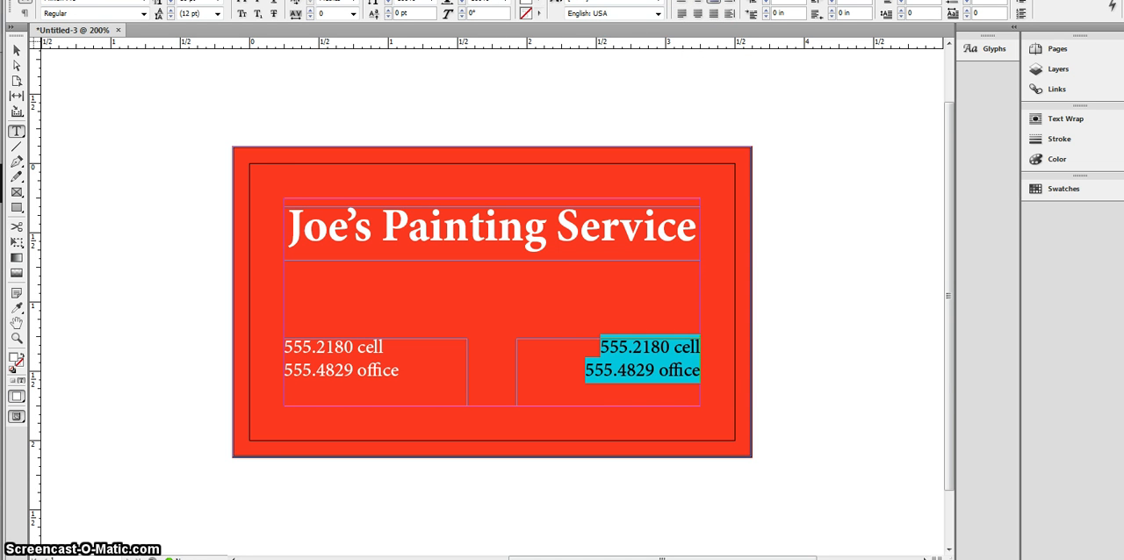
# Step: Replace the right-aligned phone numbers with the business's street address and, on a second line, its town and country, then deselect the frame
pyautogui.write('42')
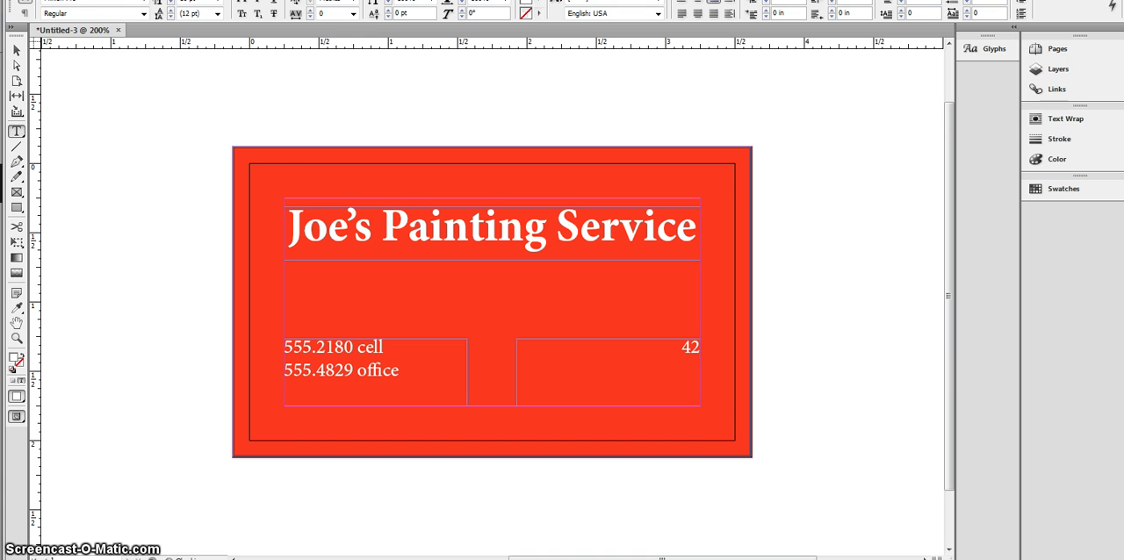
pyautogui.write(' Pain')
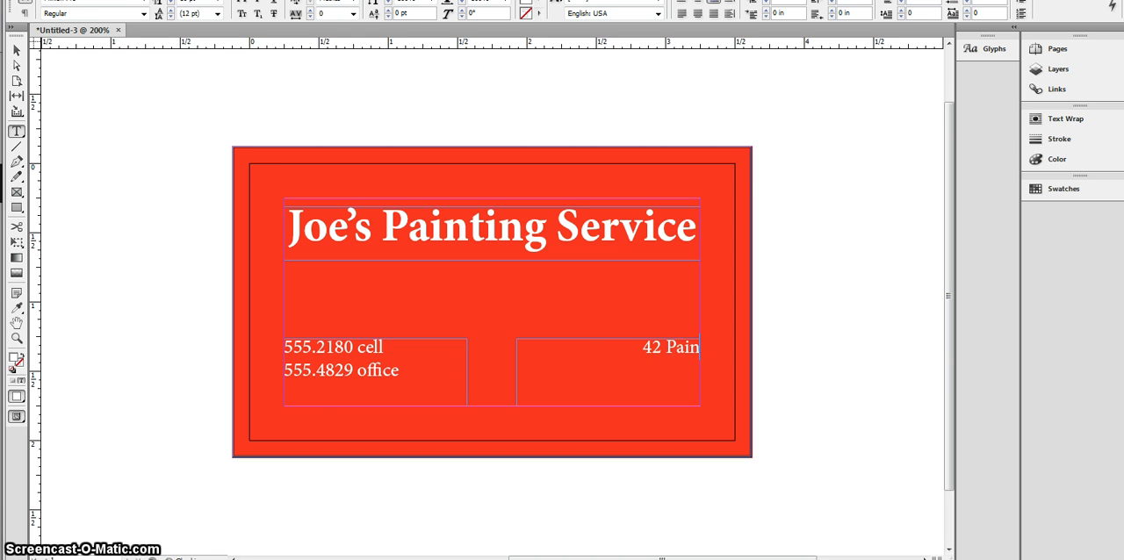
pyautogui.write('t Way')
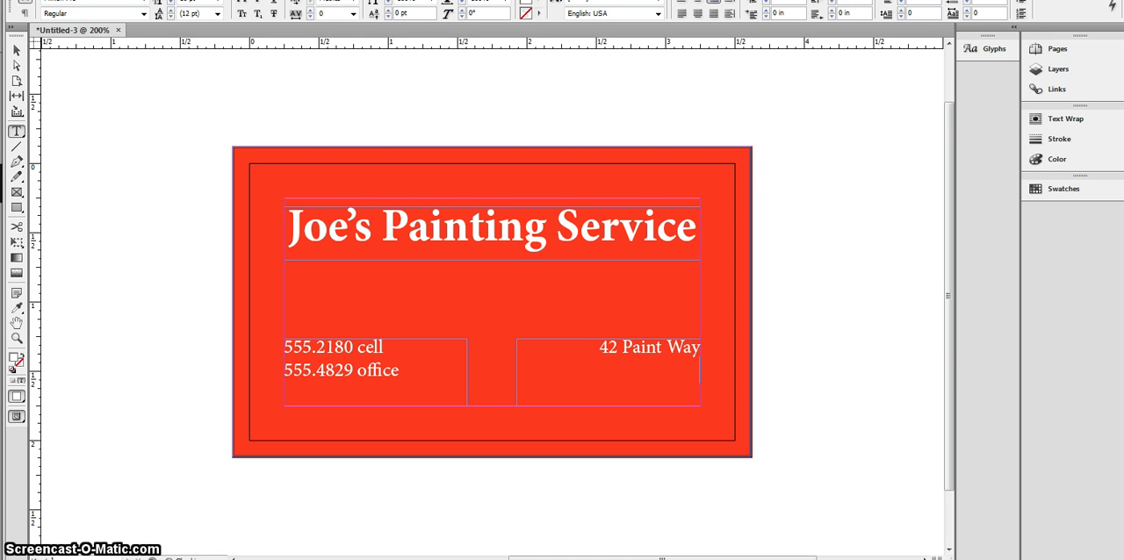
pyautogui.press('Return')
pyautogui.write('Anytim')
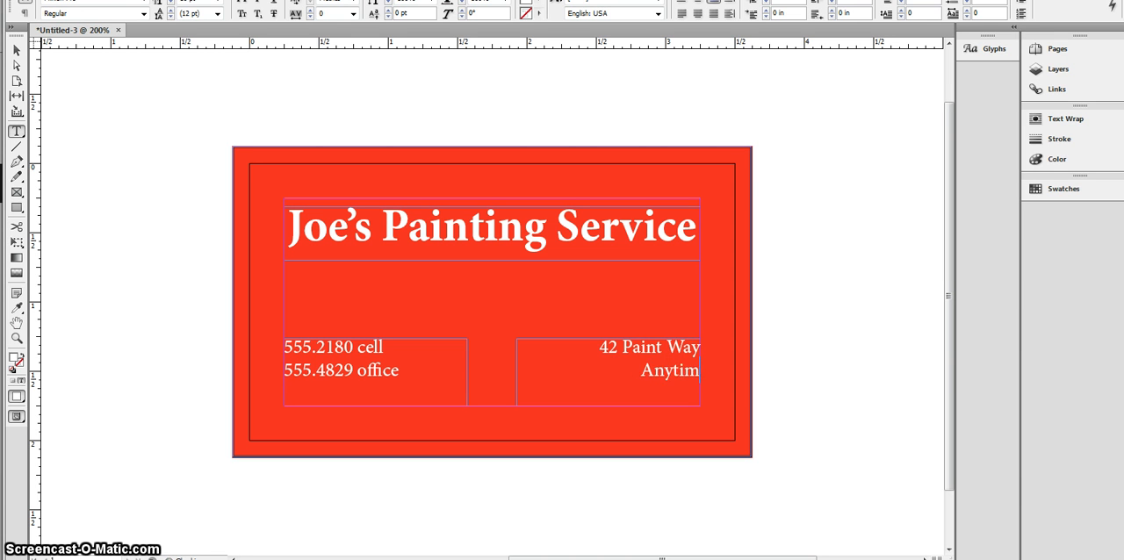
pyautogui.press('BackSpace')
pyautogui.press('BackSpace')
pyautogui.write('om')
pyautogui.press('BackSpace')
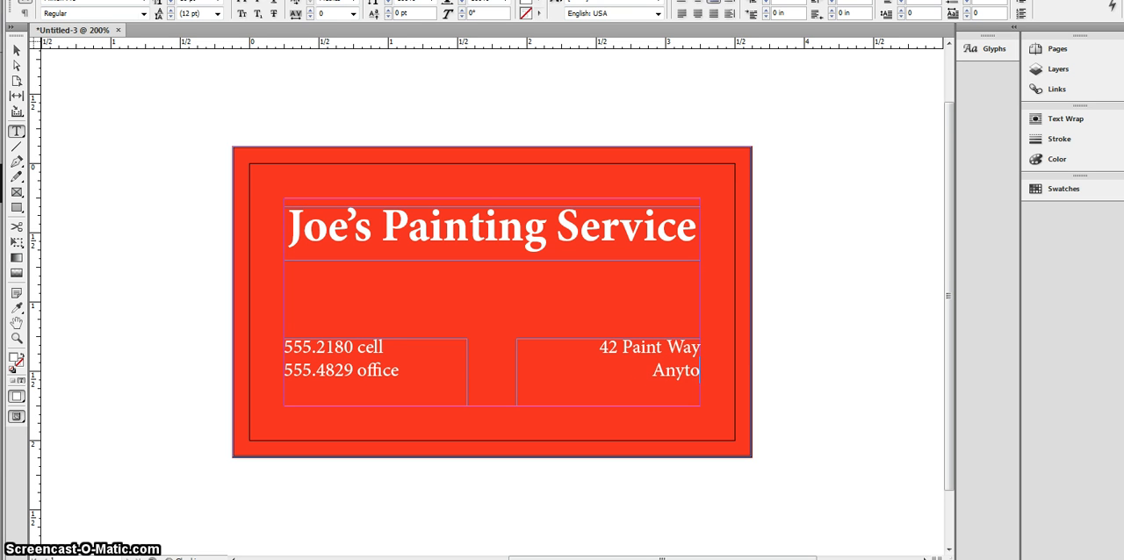
pyautogui.write('wn,')
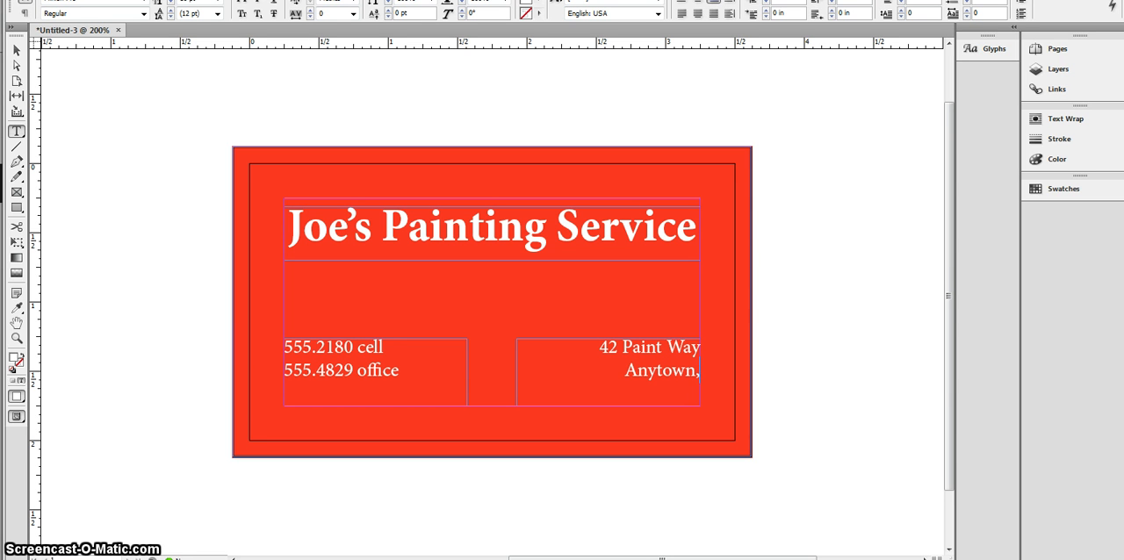
pyautogui.write(' USA')
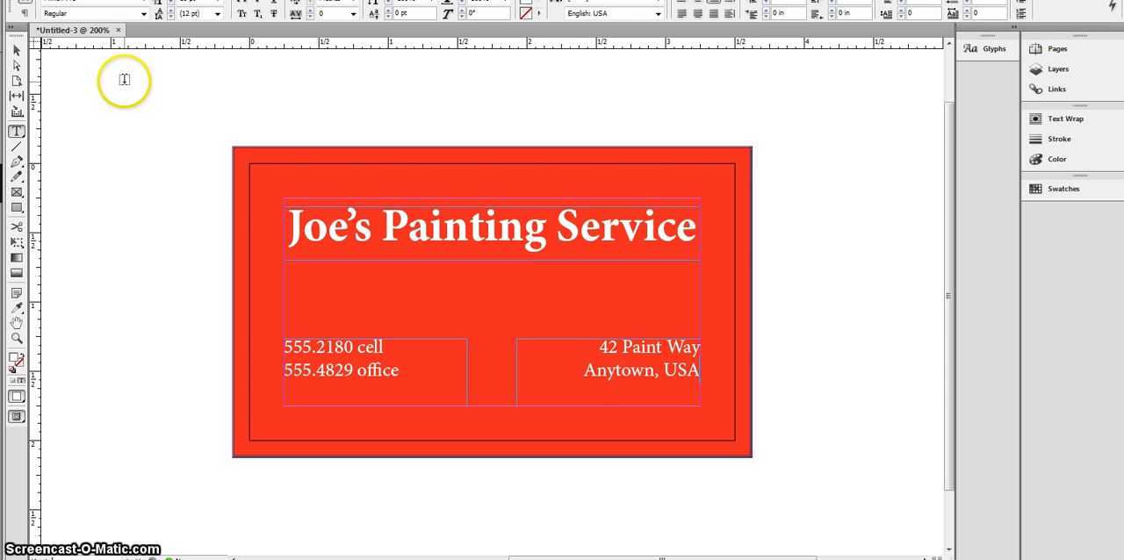
pyautogui.click(15, 51)
pyautogui.click(120, 197)
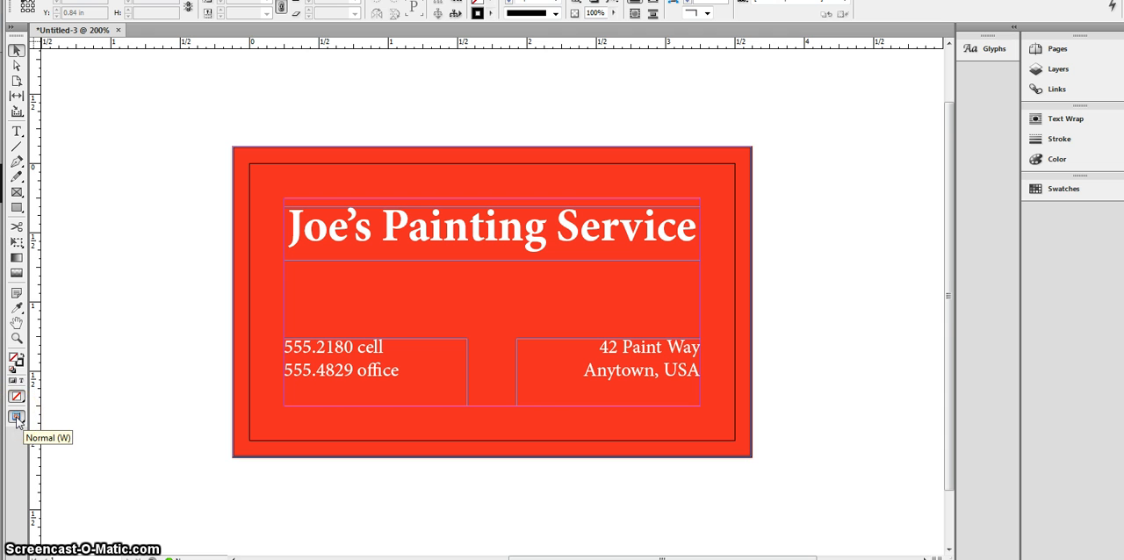
# Step: Preview the card at its trimmed size without guides or bleed and examine the placement of the heading, phone numbers and address
pyautogui.moveTo(16, 418); pyautogui.dragTo(39, 432)
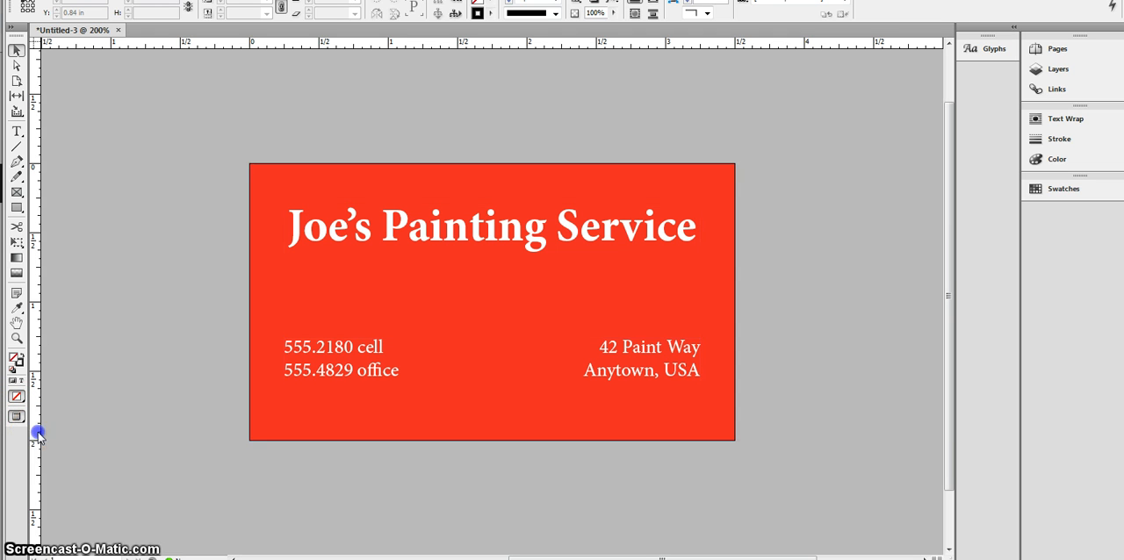
pyautogui.click(190, 419)
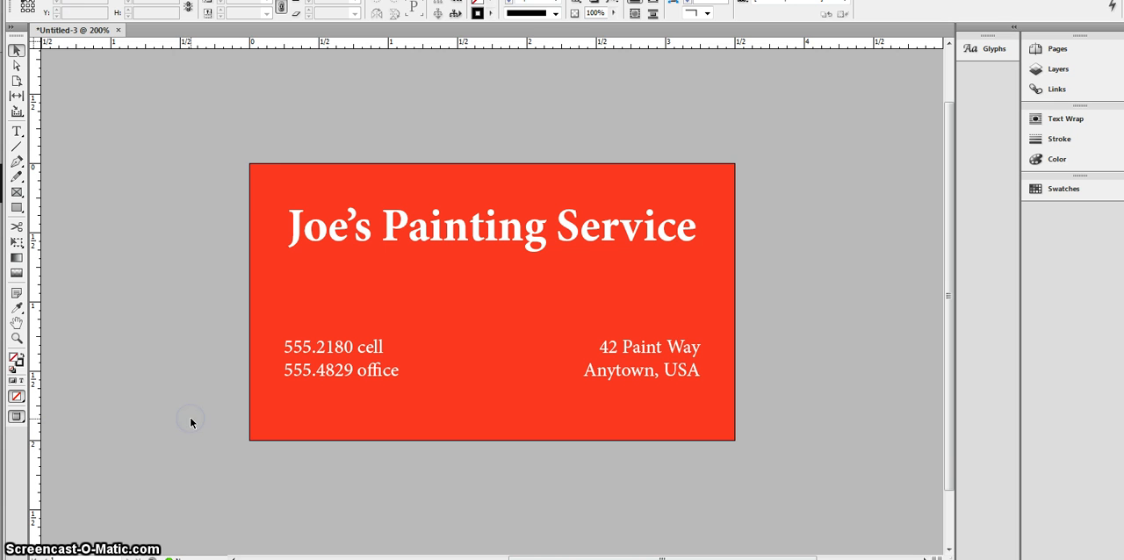
pyautogui.click(270, 151)
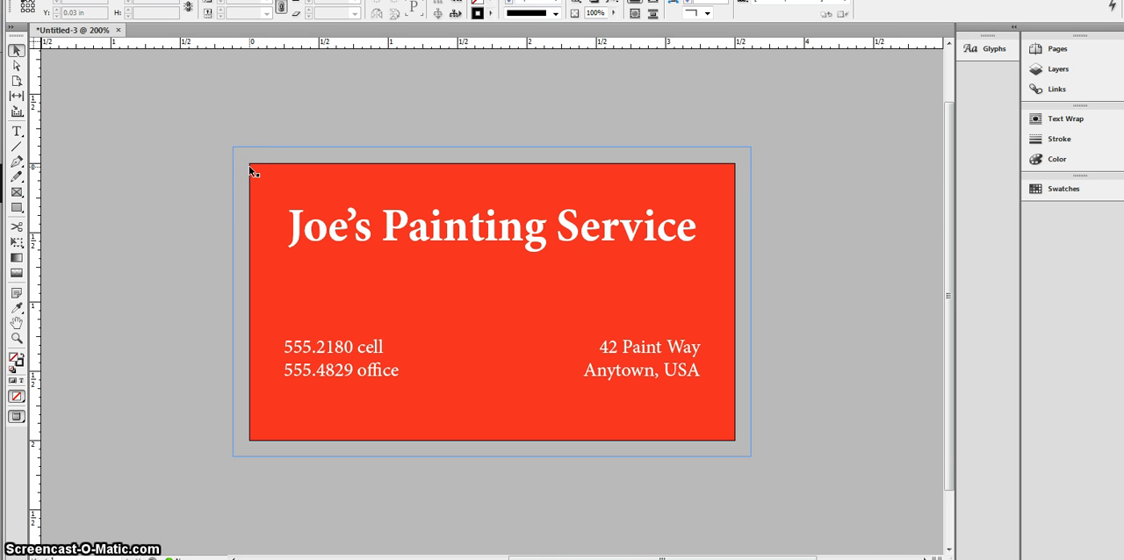
pyautogui.click(361, 228)
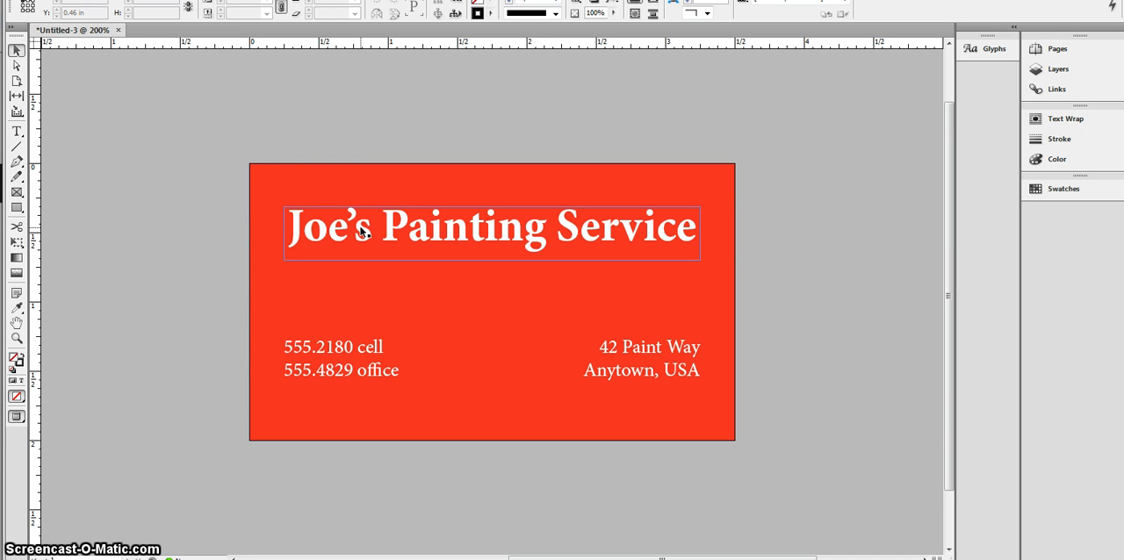
pyautogui.click(603, 171)
pyautogui.click(603, 239)
pyautogui.click(641, 400)
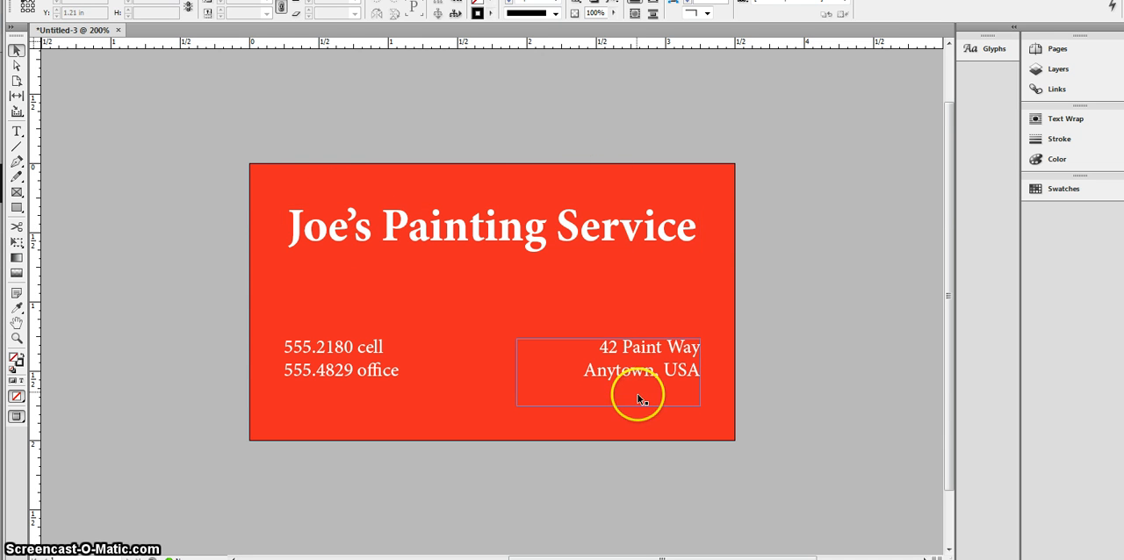
pyautogui.click(320, 369)
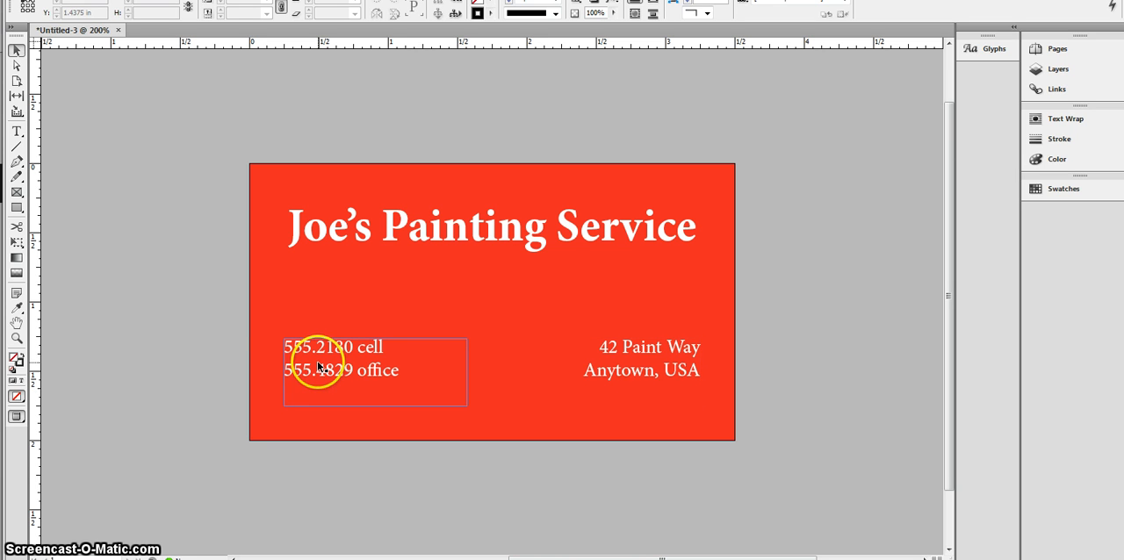
pyautogui.click(393, 255)
pyautogui.click(385, 285)
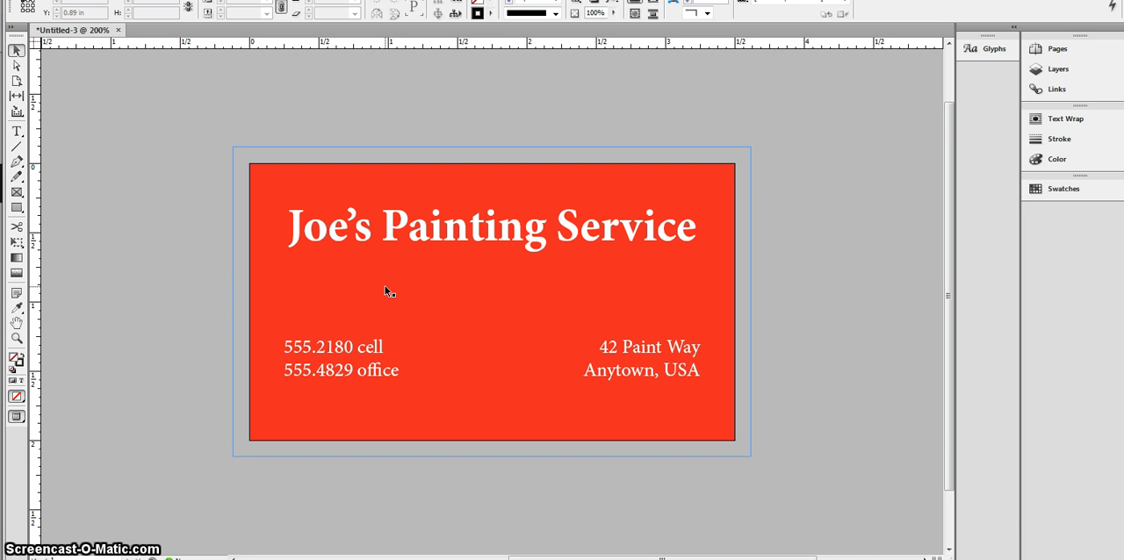
pyautogui.click(491, 230)
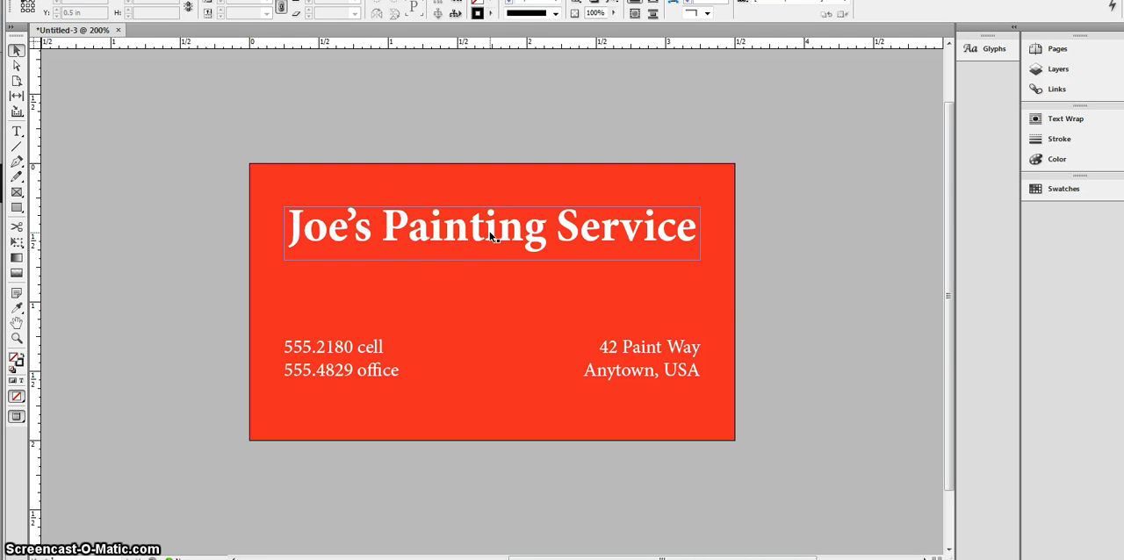
pyautogui.click(367, 320)
pyautogui.click(352, 290)
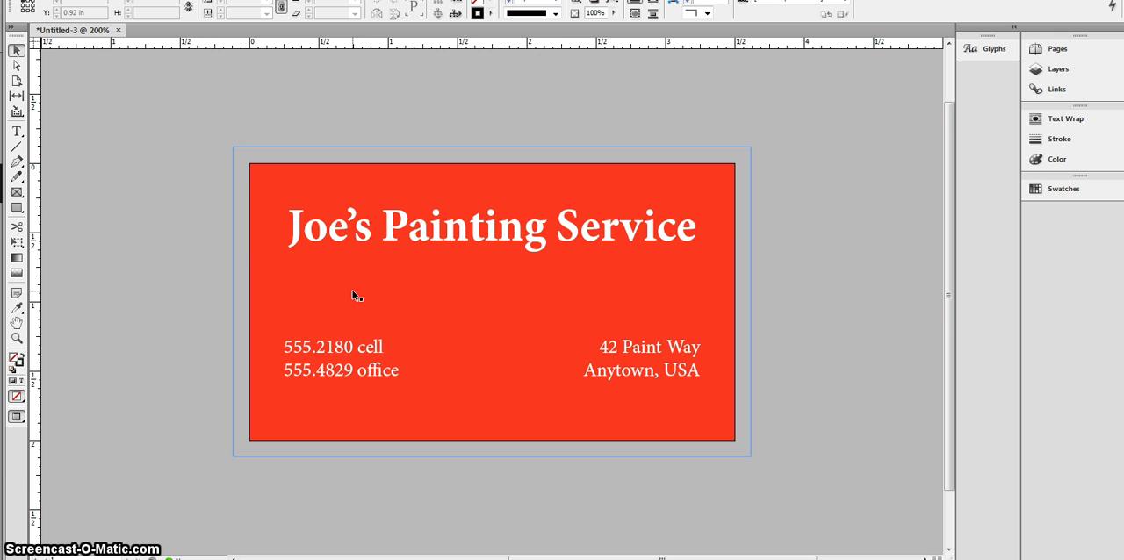
pyautogui.click(355, 309)
pyautogui.click(446, 213)
pyautogui.click(439, 308)
pyautogui.click(386, 288)
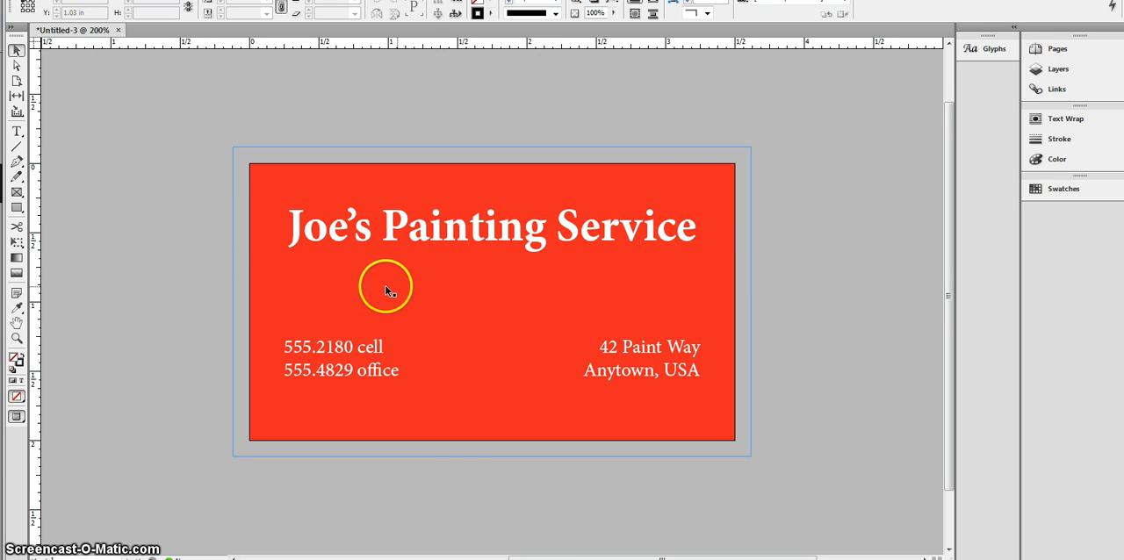
pyautogui.click(591, 268)
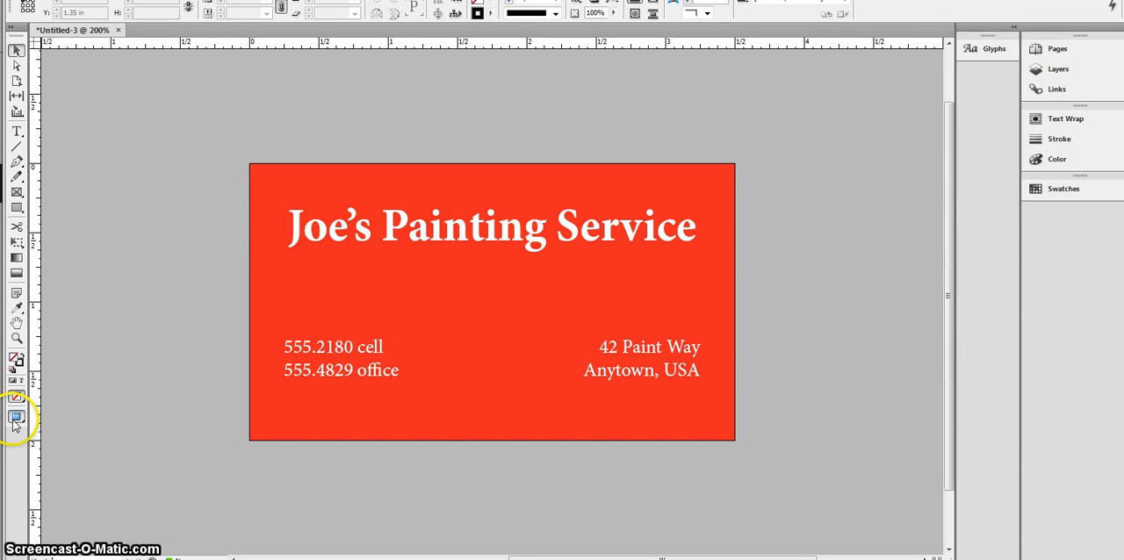
# Step: Return the card to the Normal screen mode with its guides, frame edges and bleed shown
pyautogui.moveTo(15, 420); pyautogui.dragTo(51, 408)
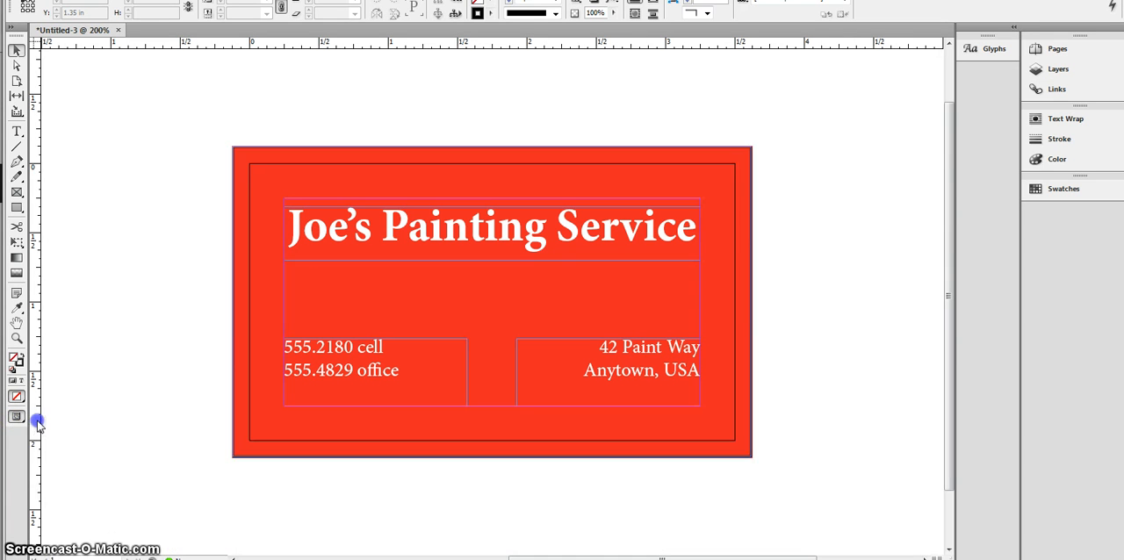
pyautogui.click(146, 175)
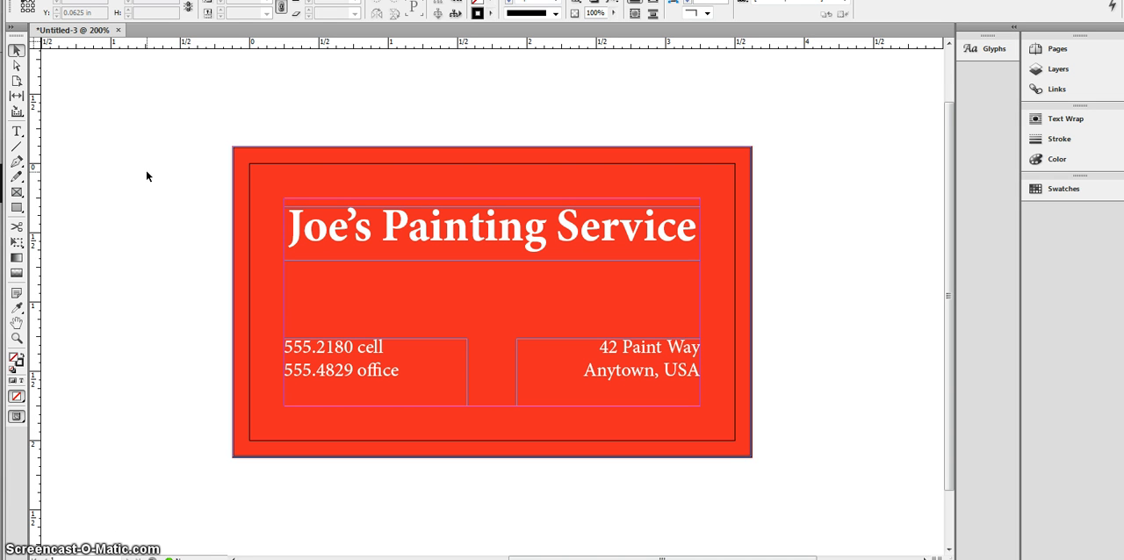
pyautogui.click(92, 72)
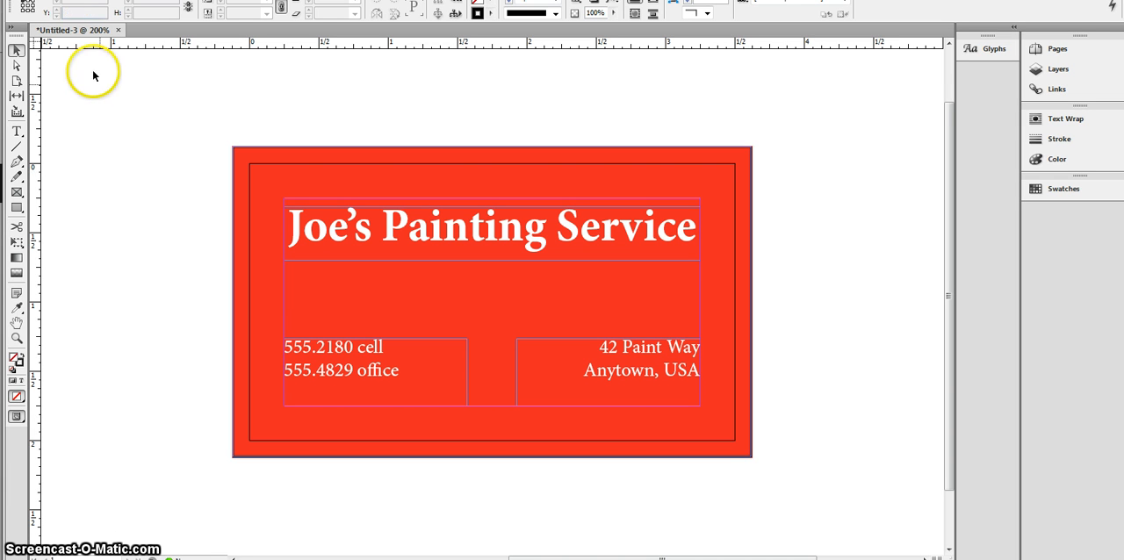
# Step: Start a PDF export with the High Quality Print preset, saving it to the Desktop under the file name "joepaintbc"
pyautogui.click(44, 0)
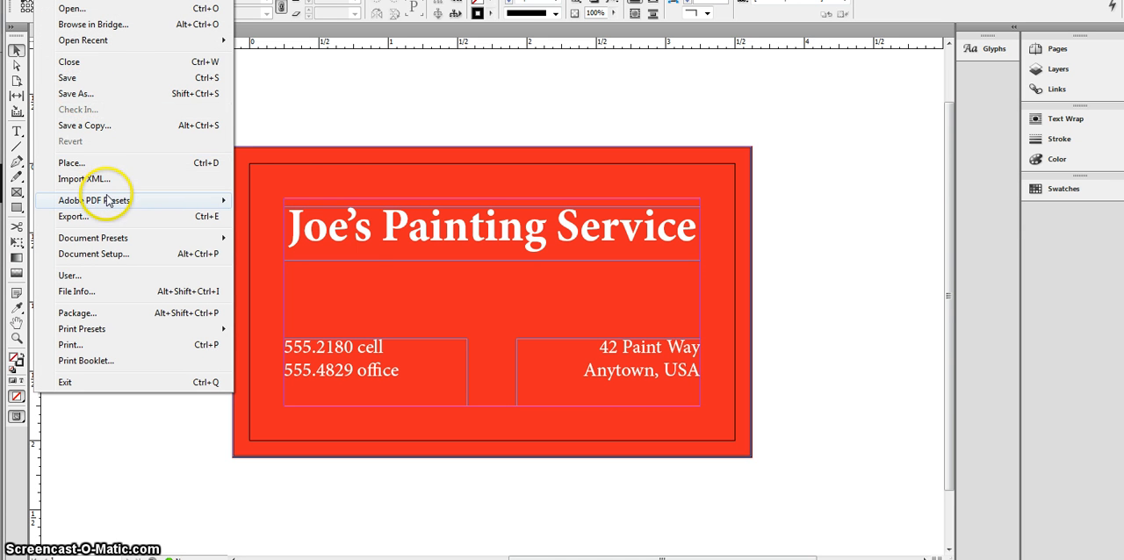
pyautogui.moveTo(108, 202)
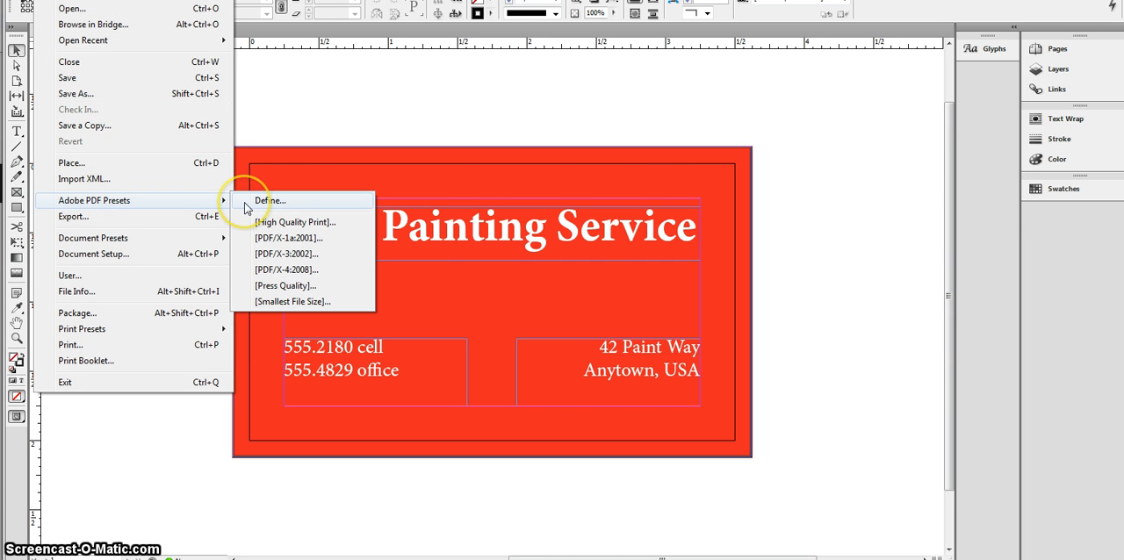
pyautogui.click(258, 221)
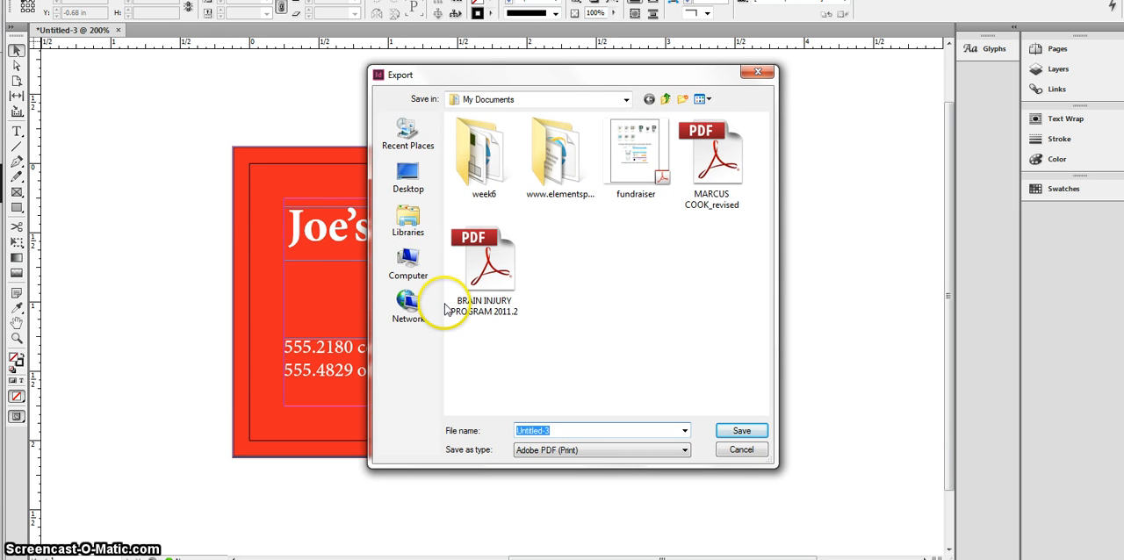
pyautogui.click(418, 186)
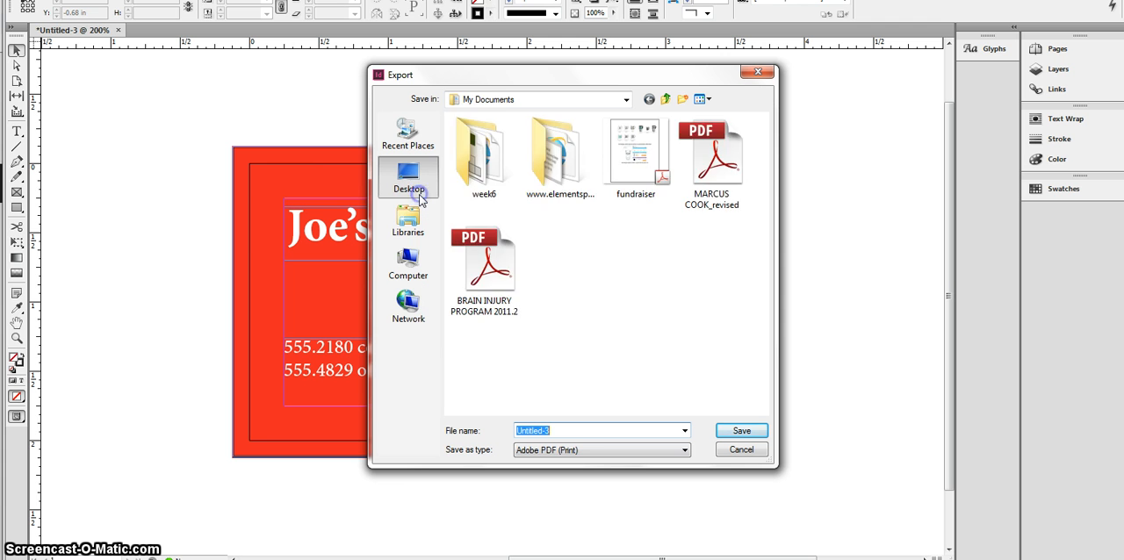
pyautogui.click(582, 430)
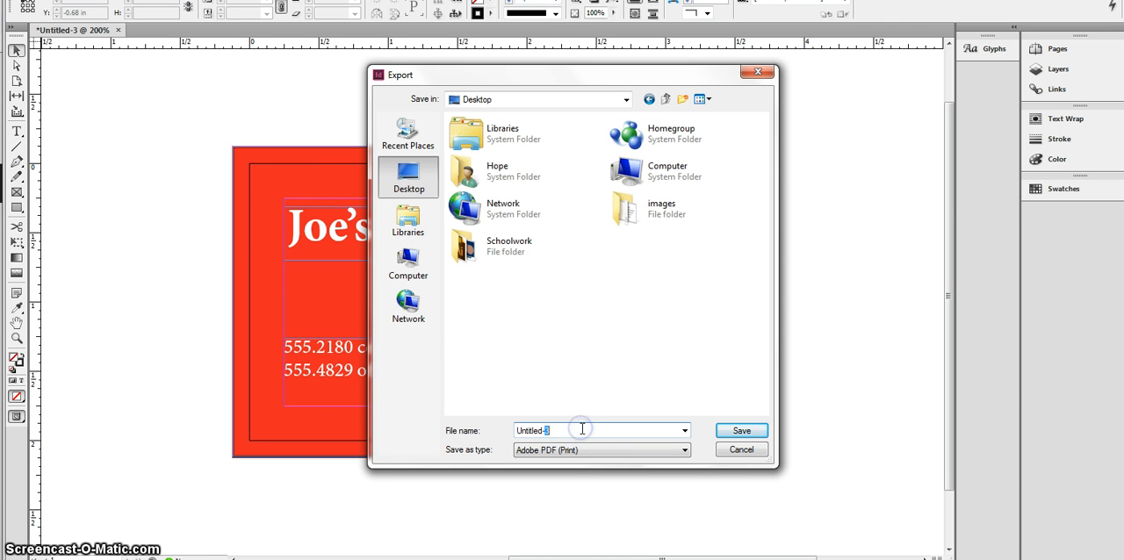
pyautogui.click(582, 429)
pyautogui.click(582, 428)
pyautogui.moveTo(581, 428); pyautogui.dragTo(512, 435)
pyautogui.write('joe')
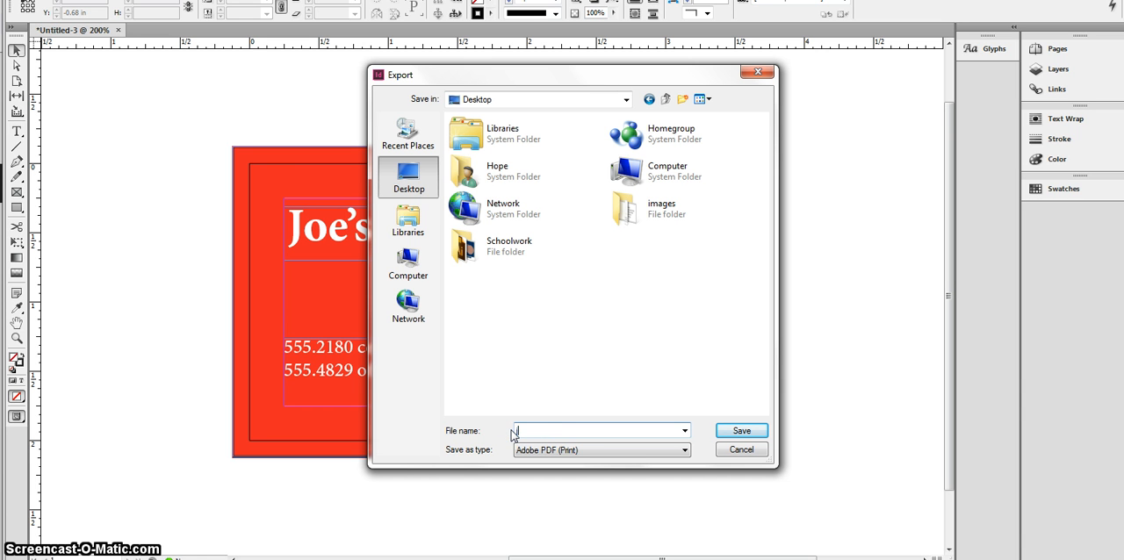
pyautogui.write('paintbc')
pyautogui.press('Return')
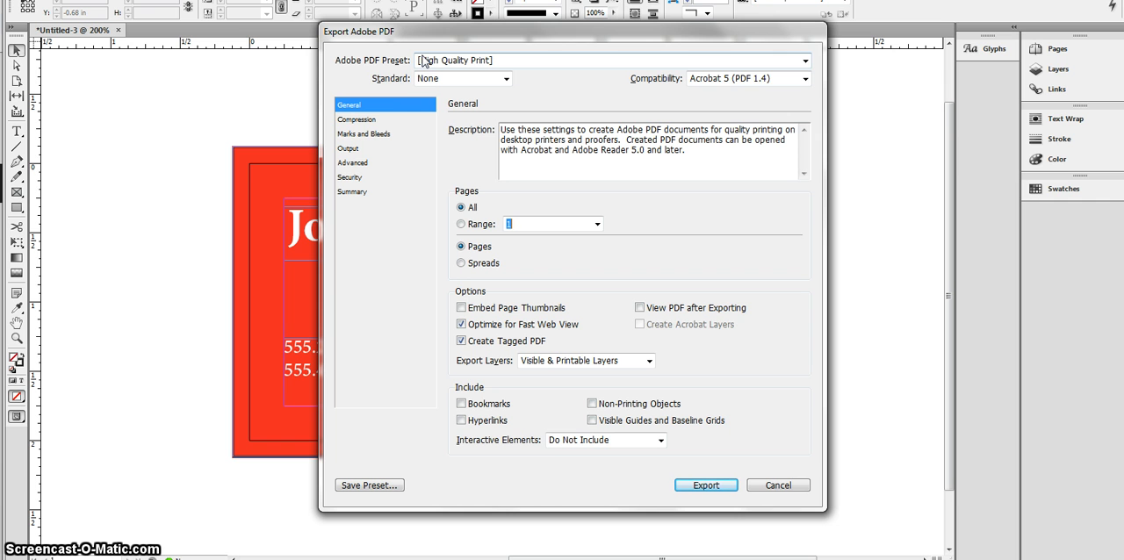
# Step: Include crop marks, bleed marks and the document bleed settings in the PDF and run the export
pyautogui.click(352, 137)
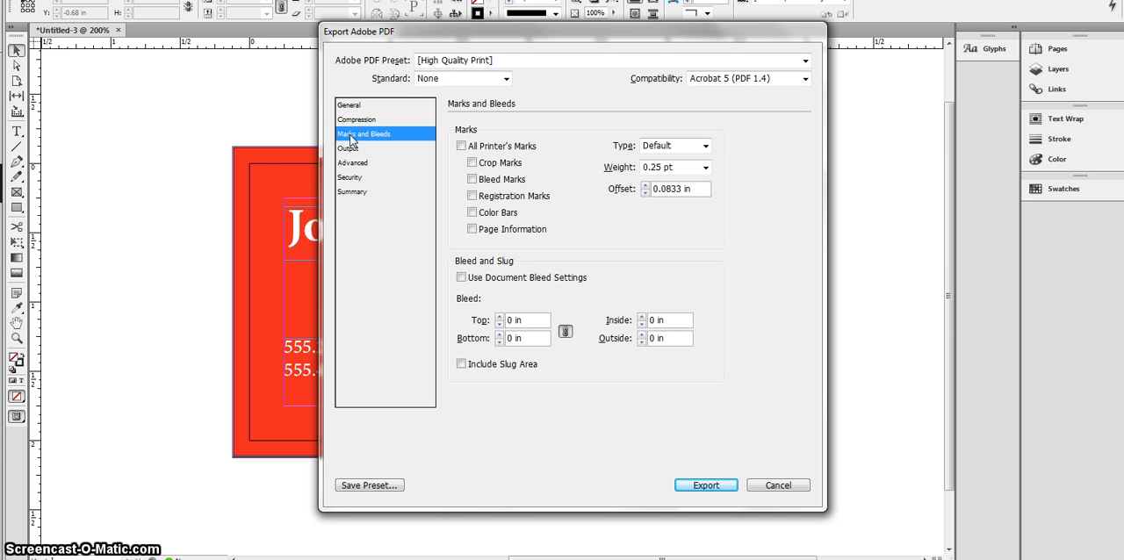
pyautogui.click(472, 163)
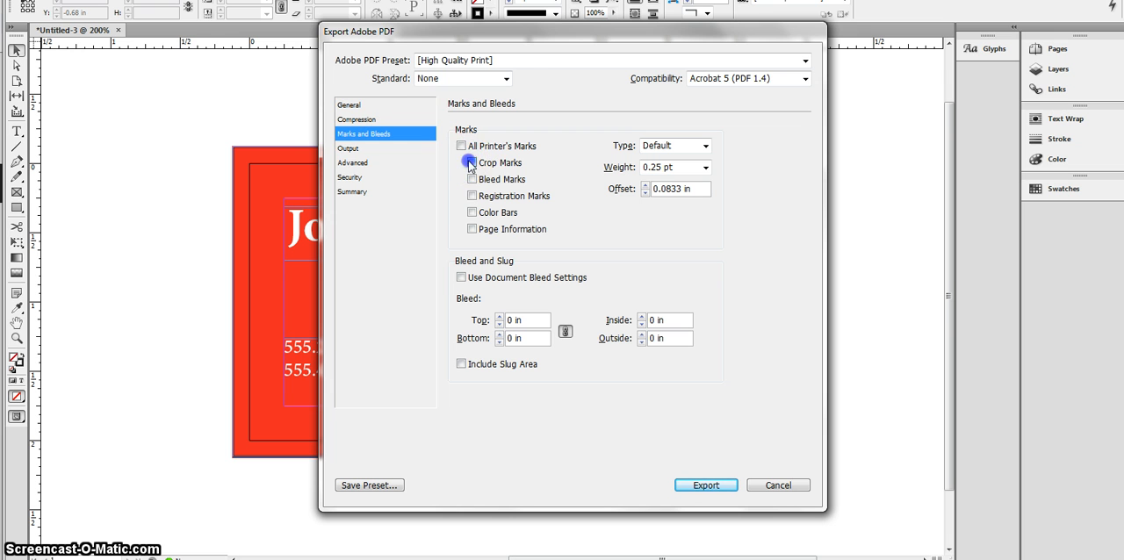
pyautogui.click(473, 179)
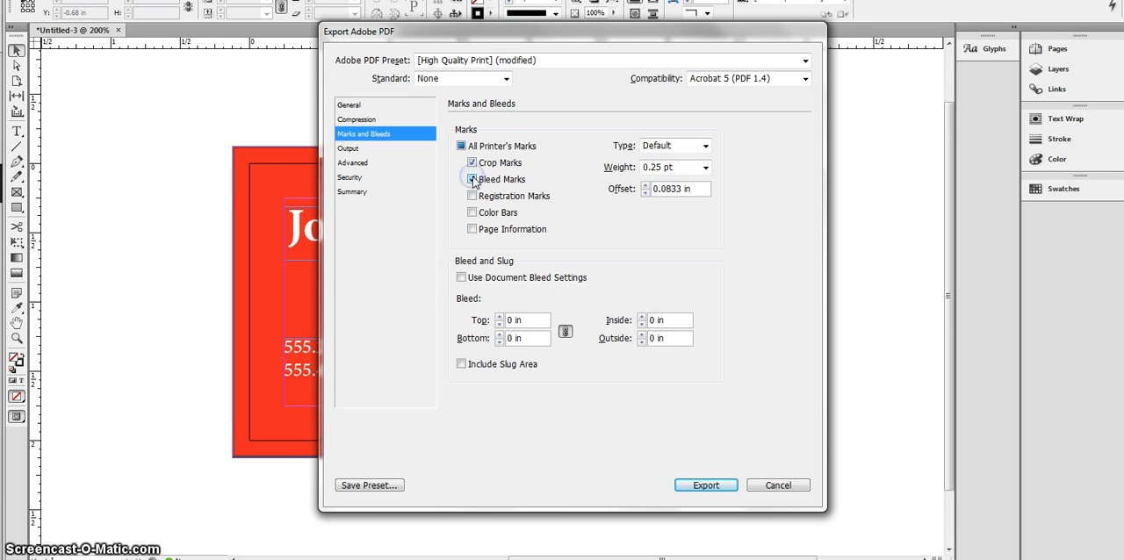
pyautogui.click(461, 277)
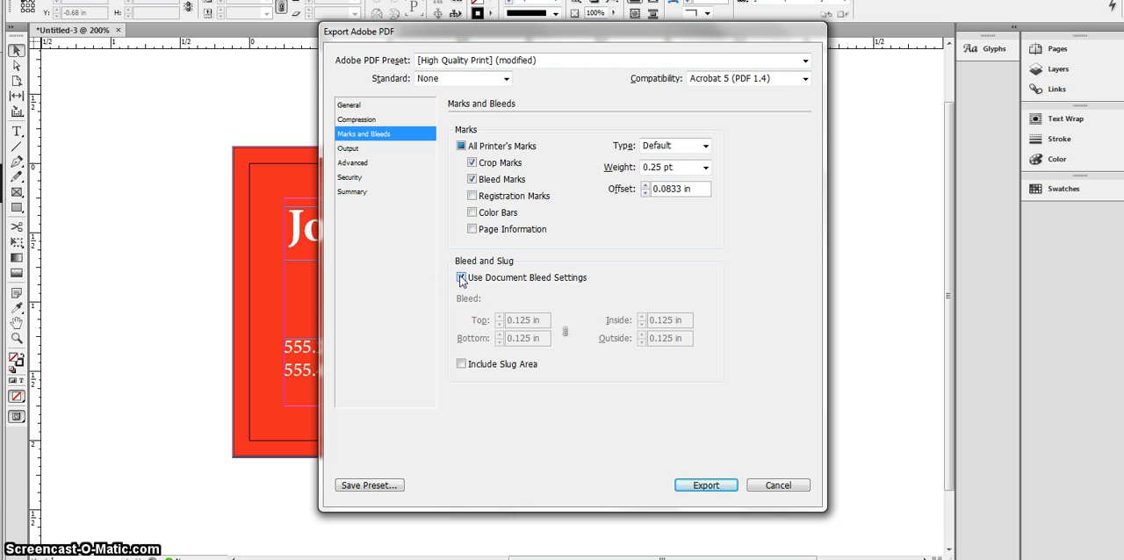
pyautogui.click(684, 482)
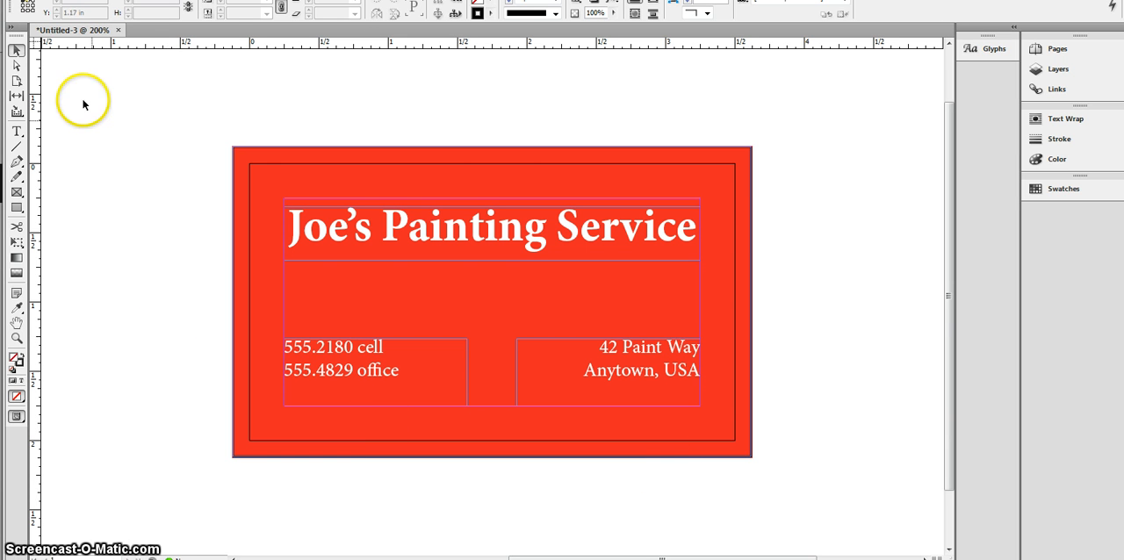
# Step: Start another PDF export with the High Quality Print preset, saving it to the Desktop under the file name "joepaintbc_nocropmarks"
pyautogui.click(46, 0)
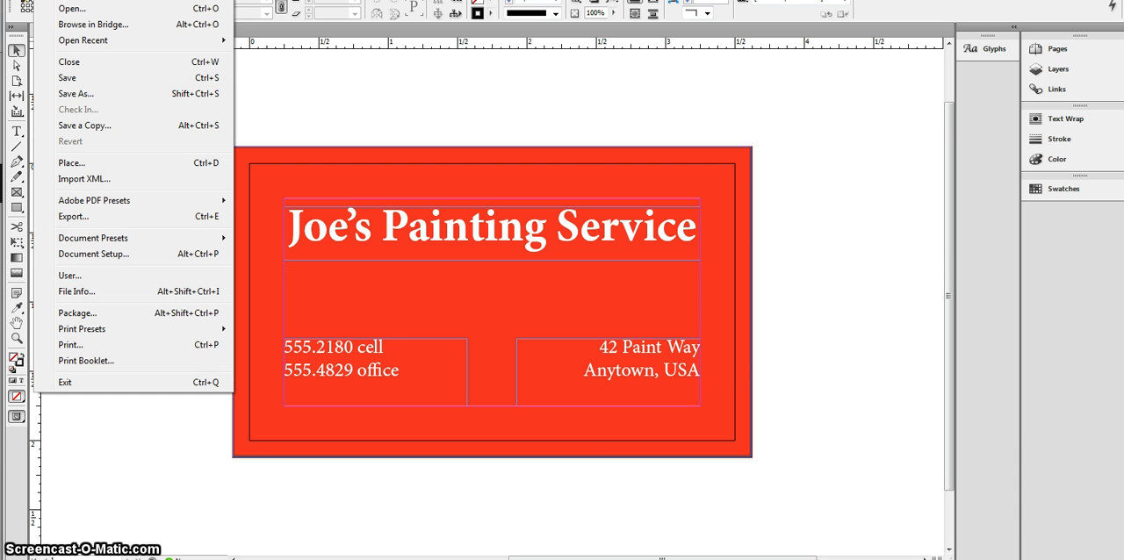
pyautogui.click(92, 201)
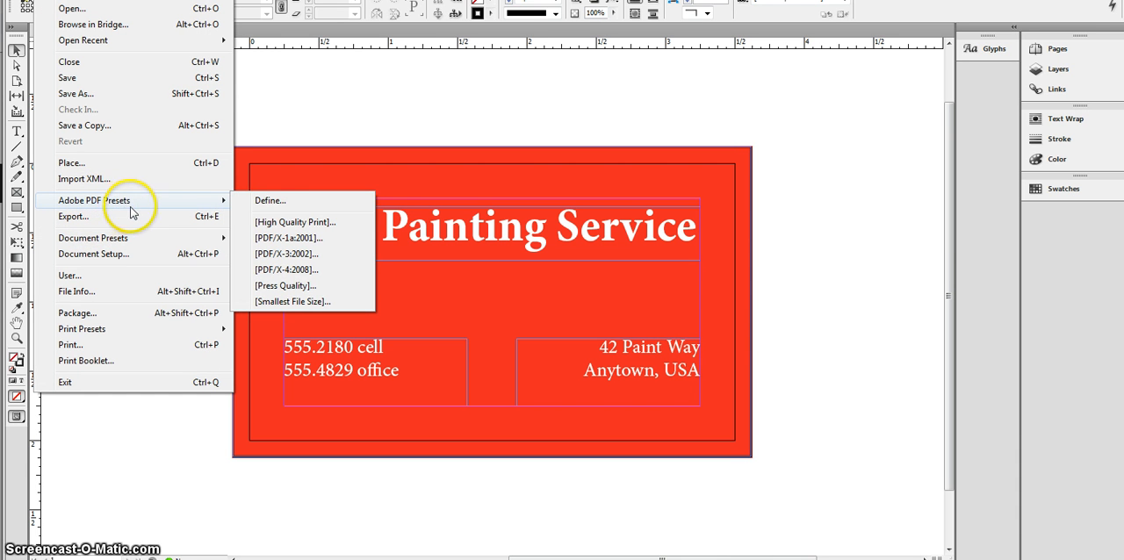
pyautogui.click(266, 225)
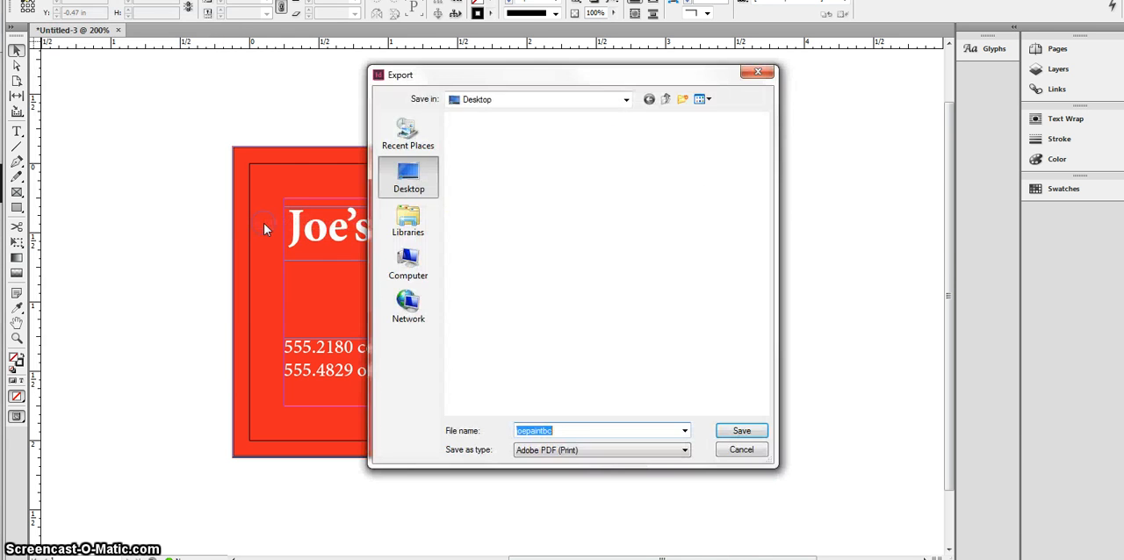
pyautogui.click(567, 429)
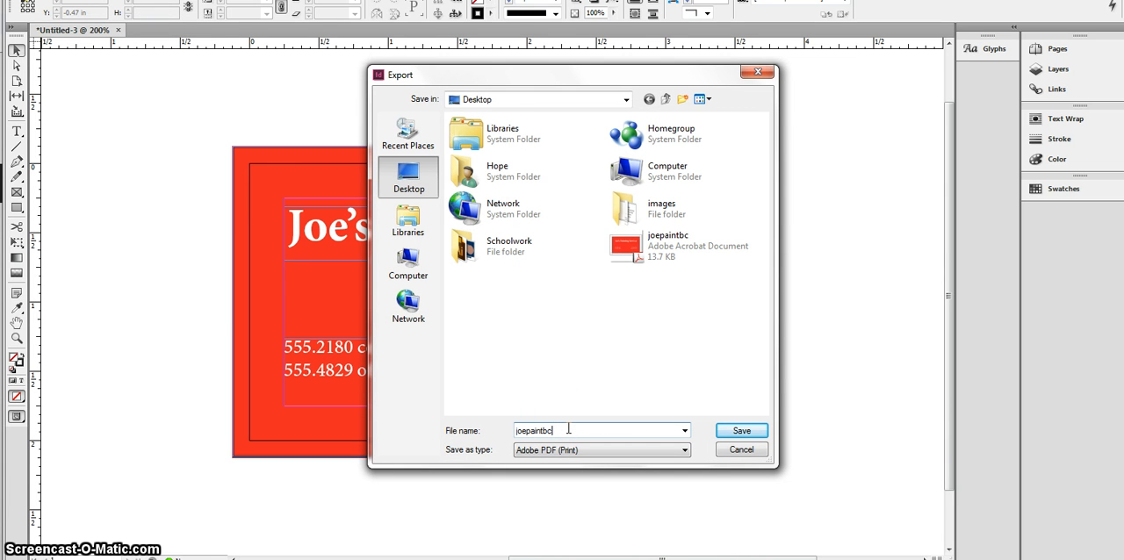
pyautogui.write('_nocropmarks')
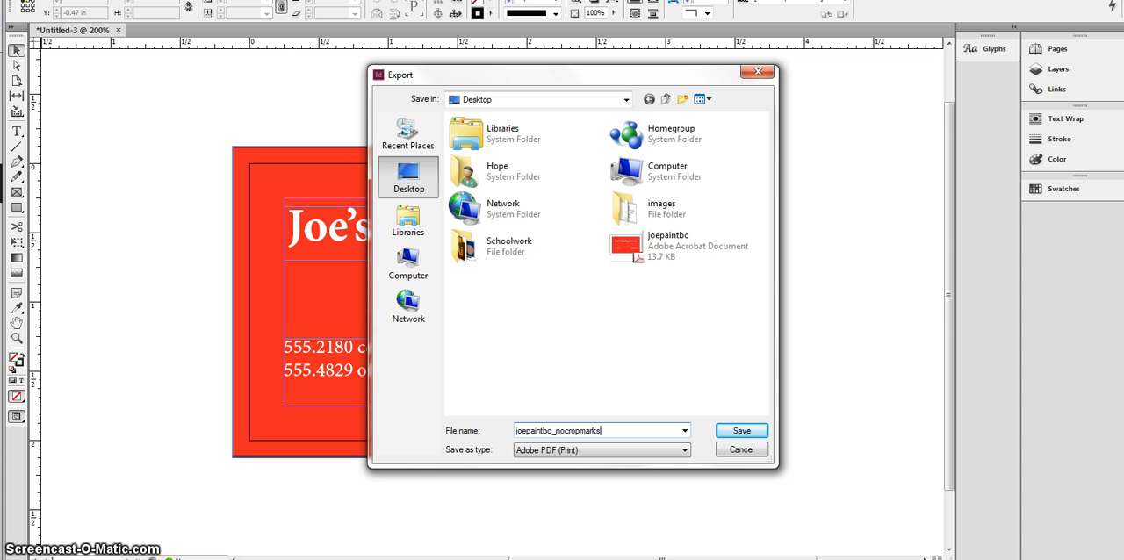
pyautogui.press('Return')
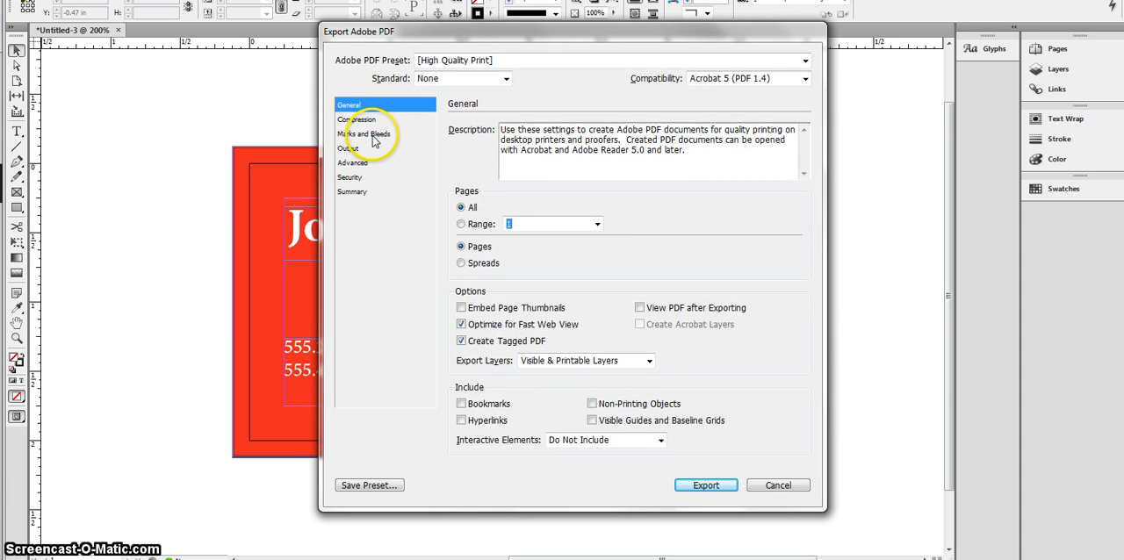
# Step: Apply the document bleed settings to the PDF without any printer's marks and run the export
pyautogui.click(373, 136)
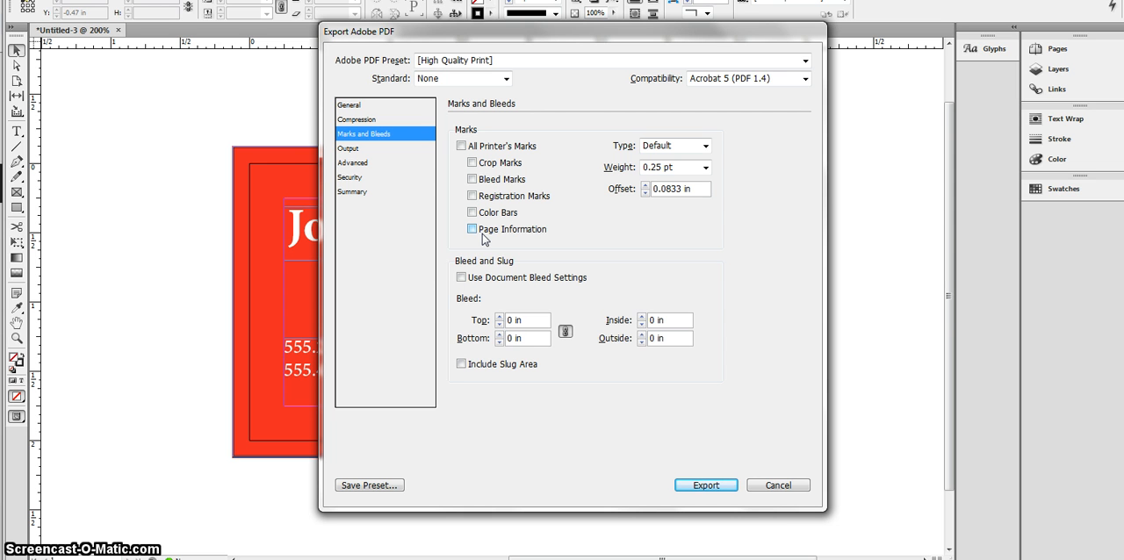
pyautogui.click(462, 278)
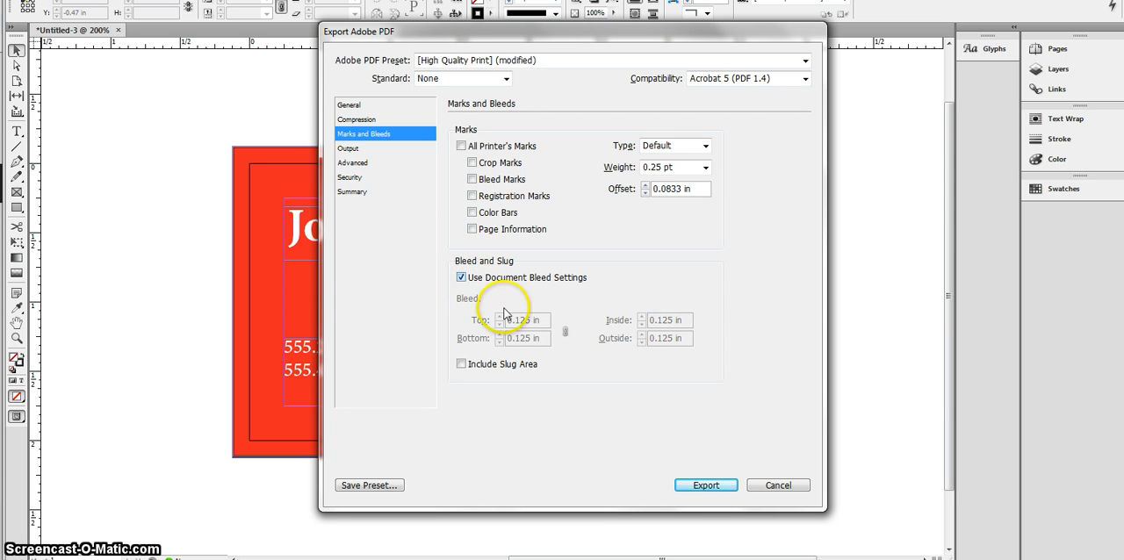
pyautogui.click(696, 488)
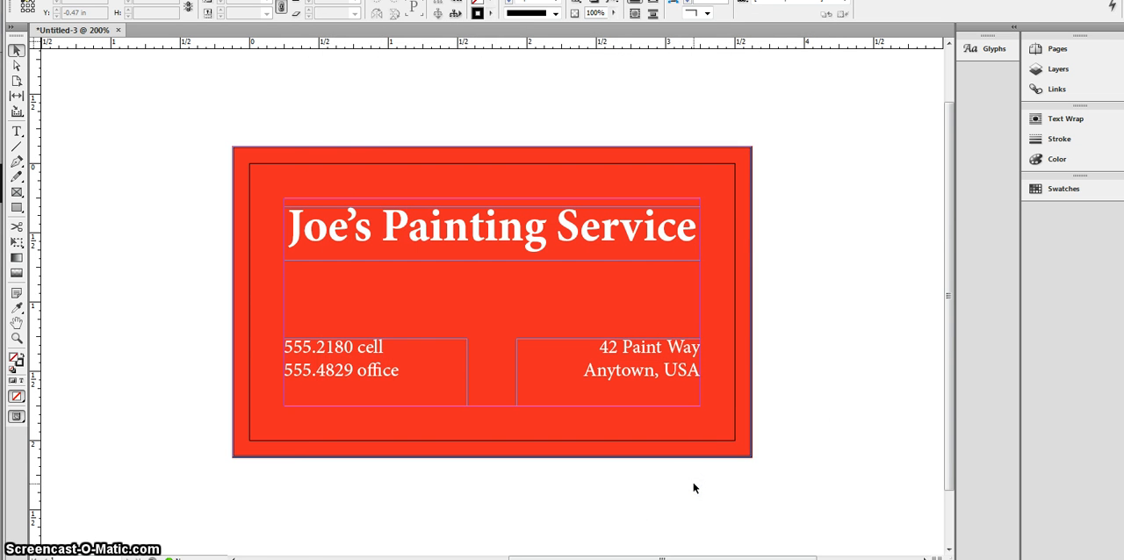
# Step: Switch to Windows Explorer, browse to the Desktop and open the joepaintbc and joepaintbc_nocropmarks PDFs in Adobe Acrobat
pyautogui.click(246, 543)
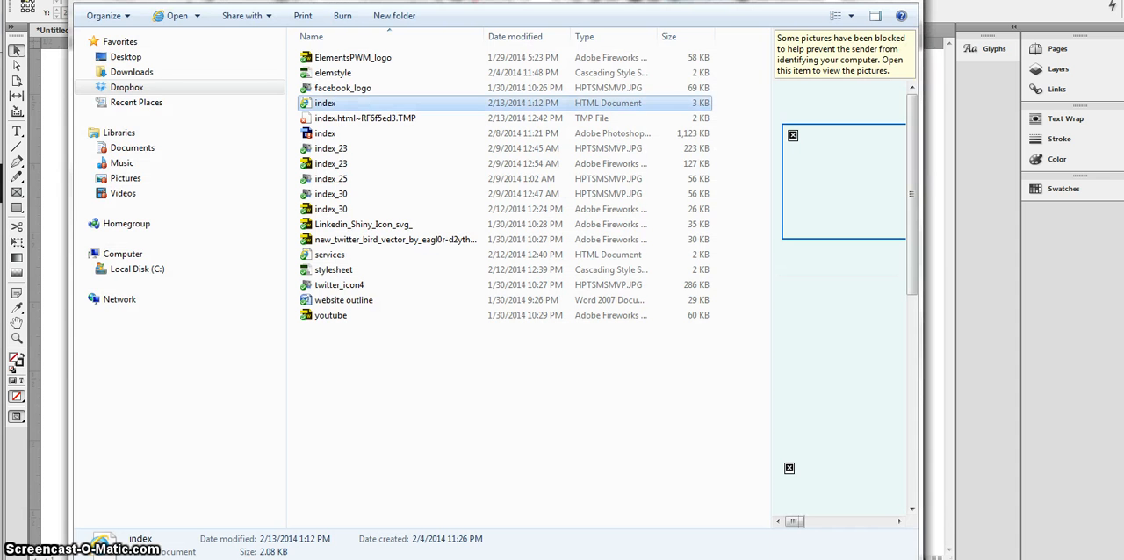
pyautogui.click(126, 56)
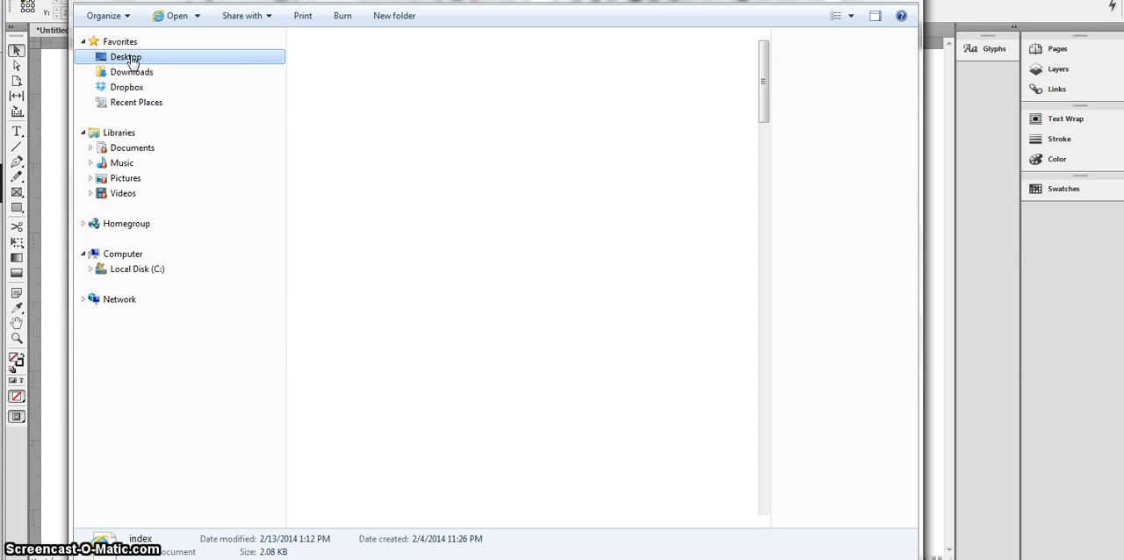
pyautogui.moveTo(768, 369); pyautogui.dragTo(803, 45)
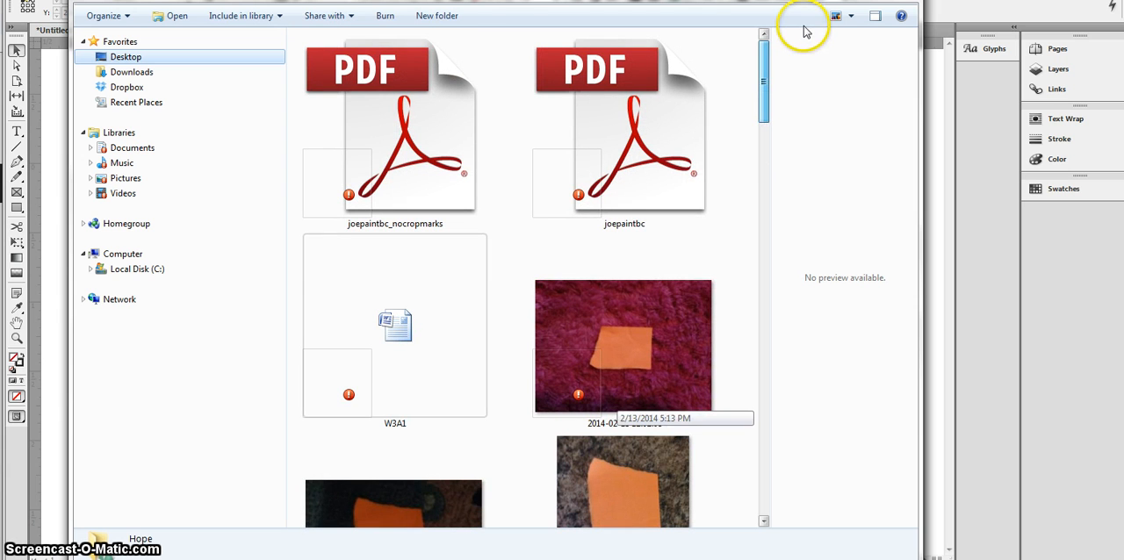
pyautogui.click(663, 156)
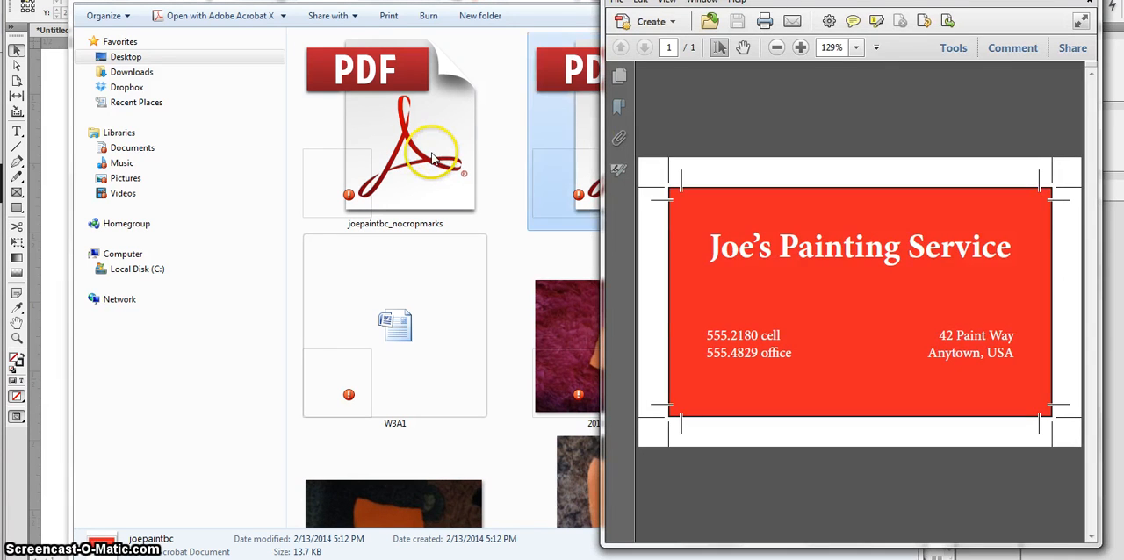
pyautogui.click(432, 157)
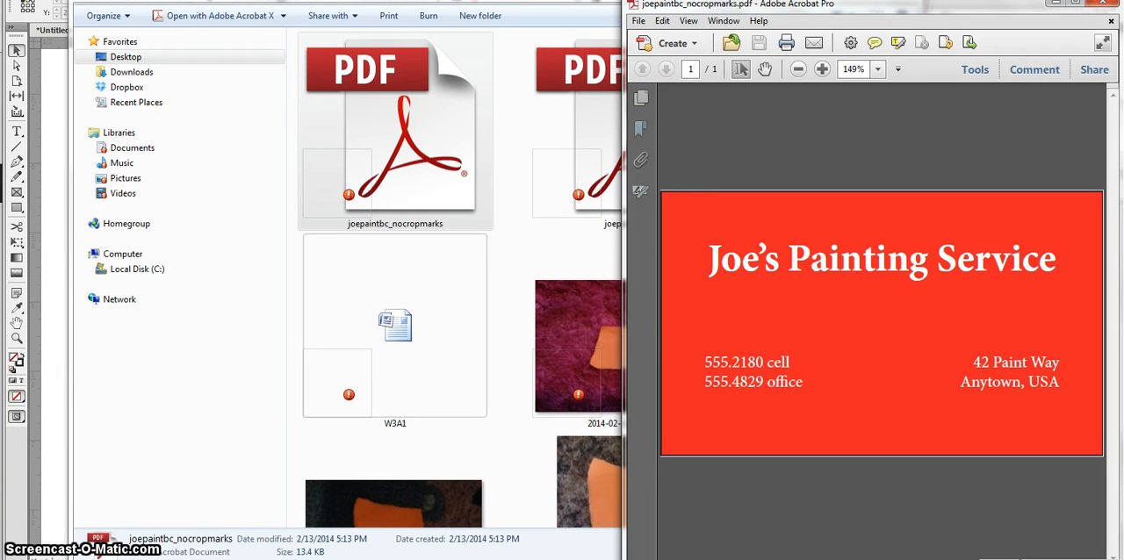
# Step: Arrange the two PDF windows next to each other so both versions of the card can be compared
pyautogui.moveTo(810, 5); pyautogui.dragTo(306, 14)
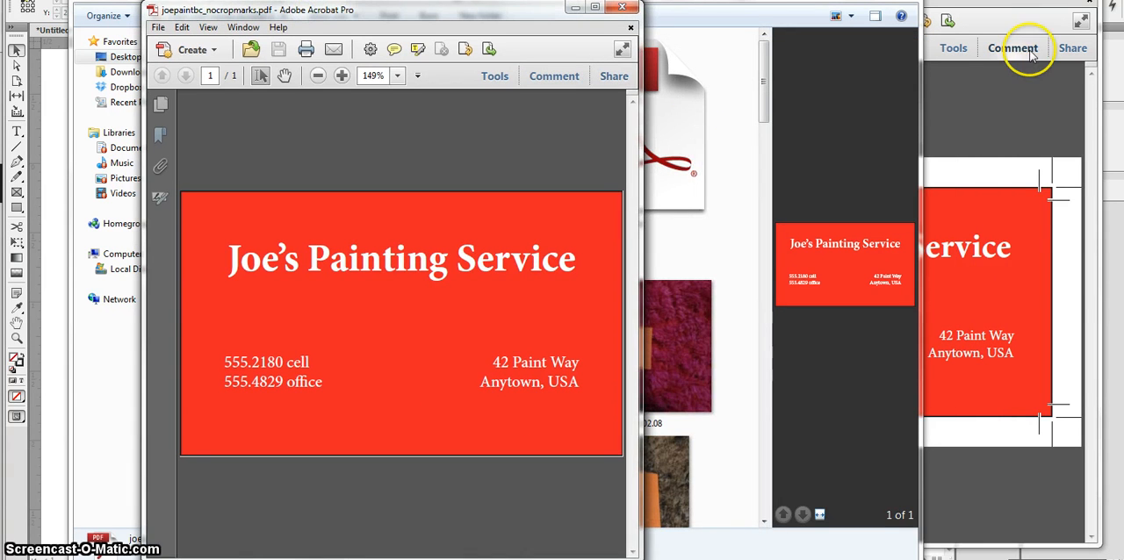
pyautogui.click(1025, 86)
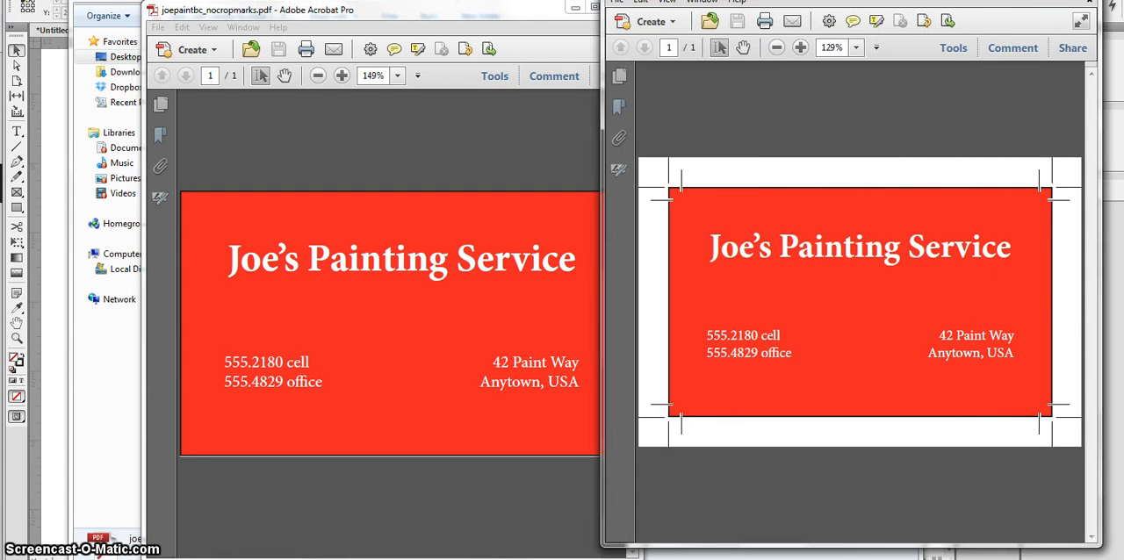
pyautogui.moveTo(1002, 0); pyautogui.dragTo(911, 3)
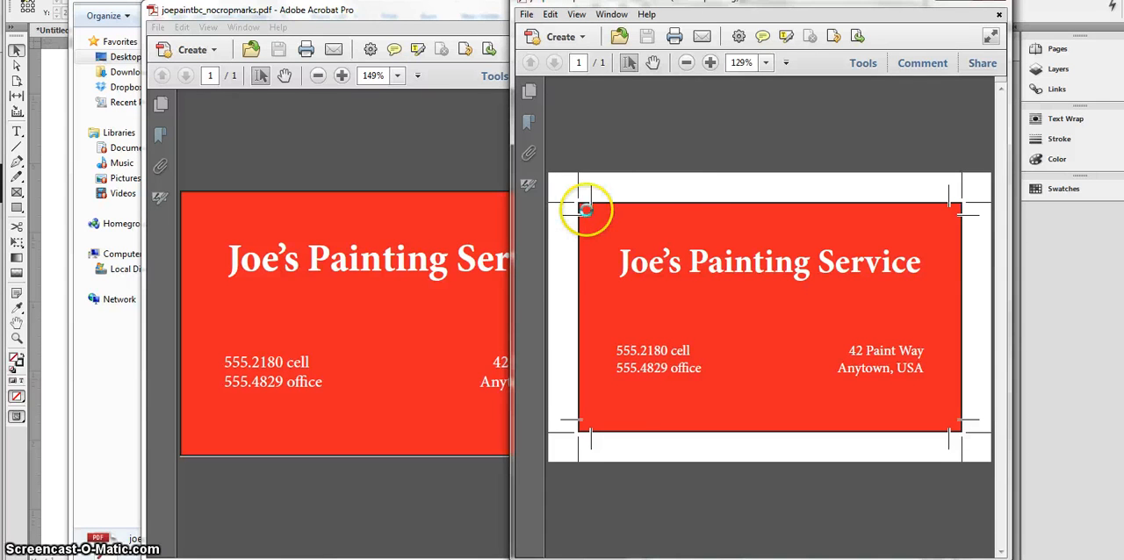
# Step: Compare the PDF with crop and bleed marks against the version without marks, including the page size of the latter
pyautogui.hotkey('alt', 'Tab')
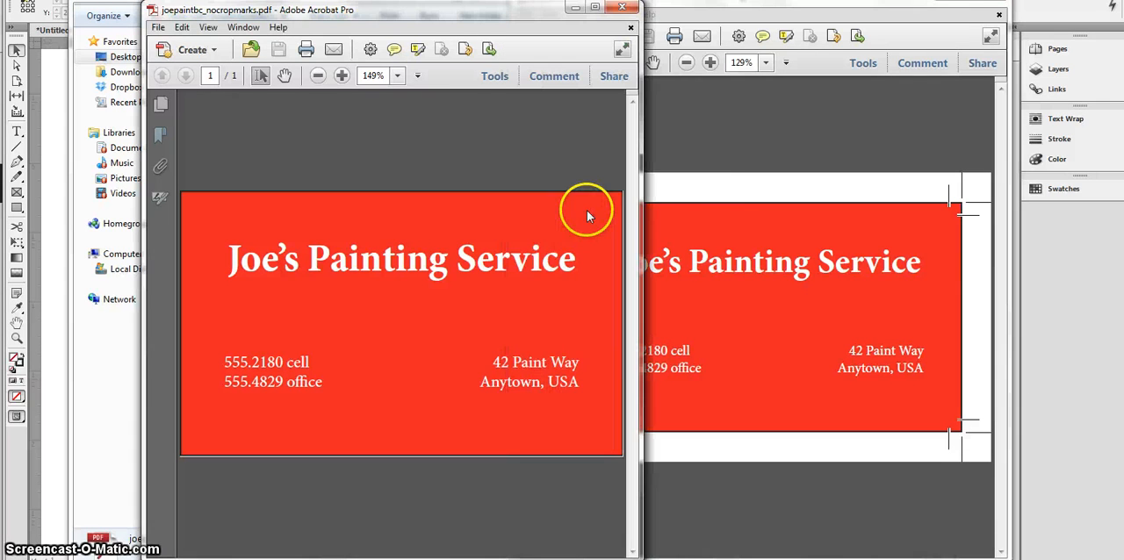
pyautogui.click(669, 187)
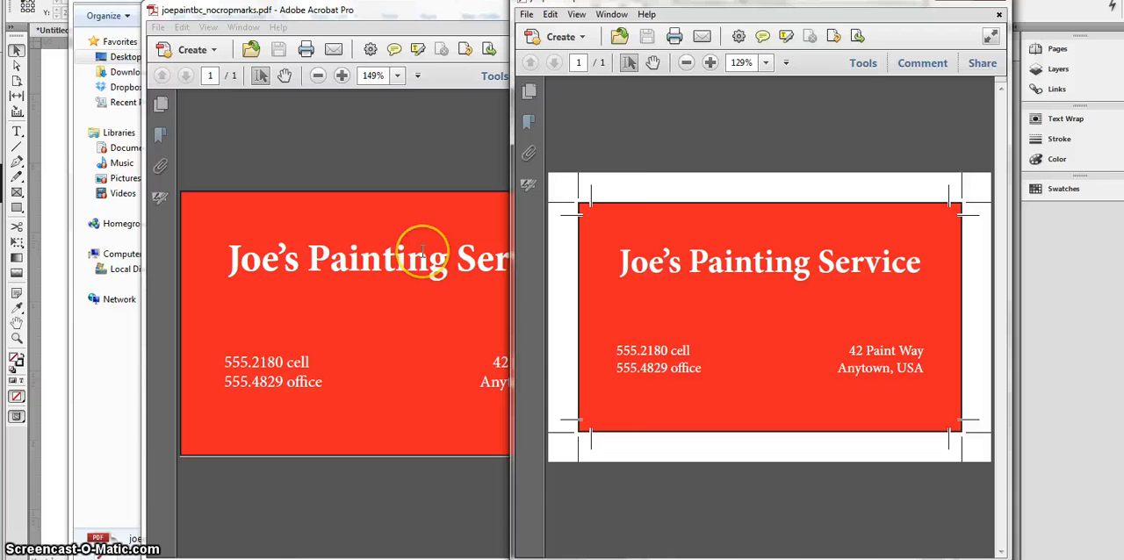
pyautogui.click(389, 154)
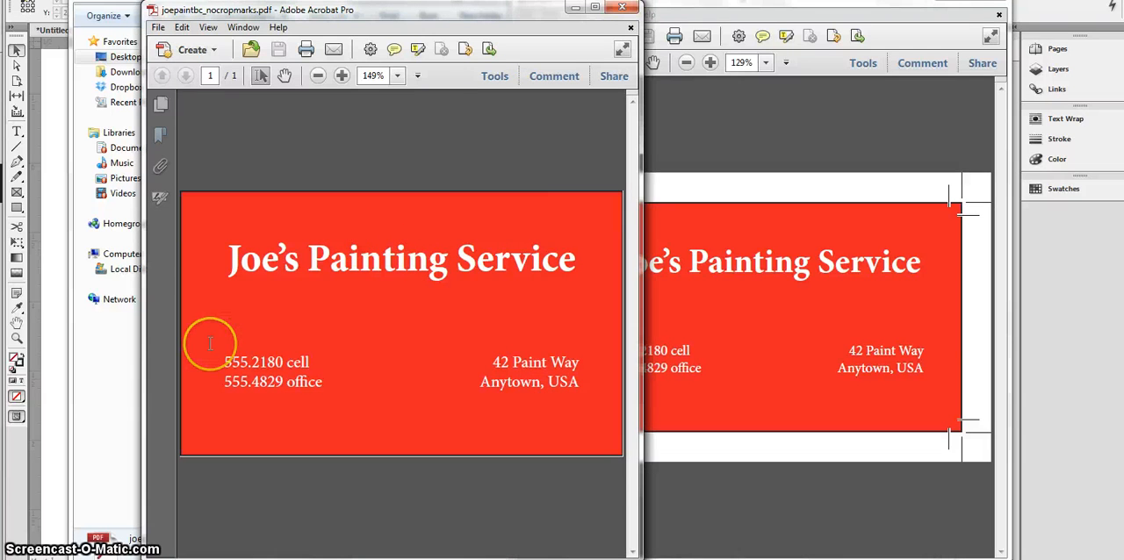
pyautogui.moveTo(200, 534)
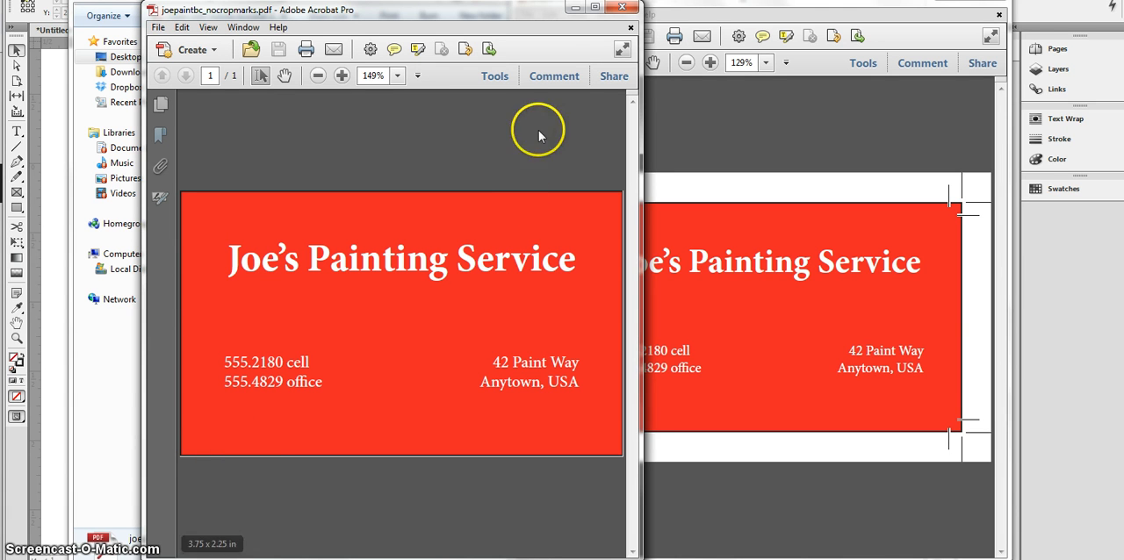
pyautogui.click(746, 88)
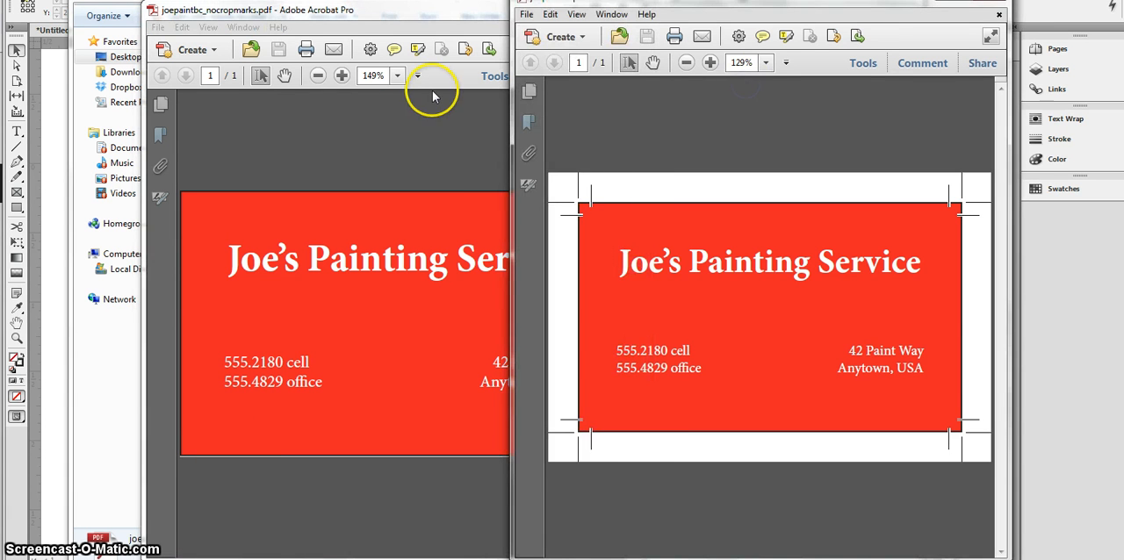
pyautogui.click(417, 146)
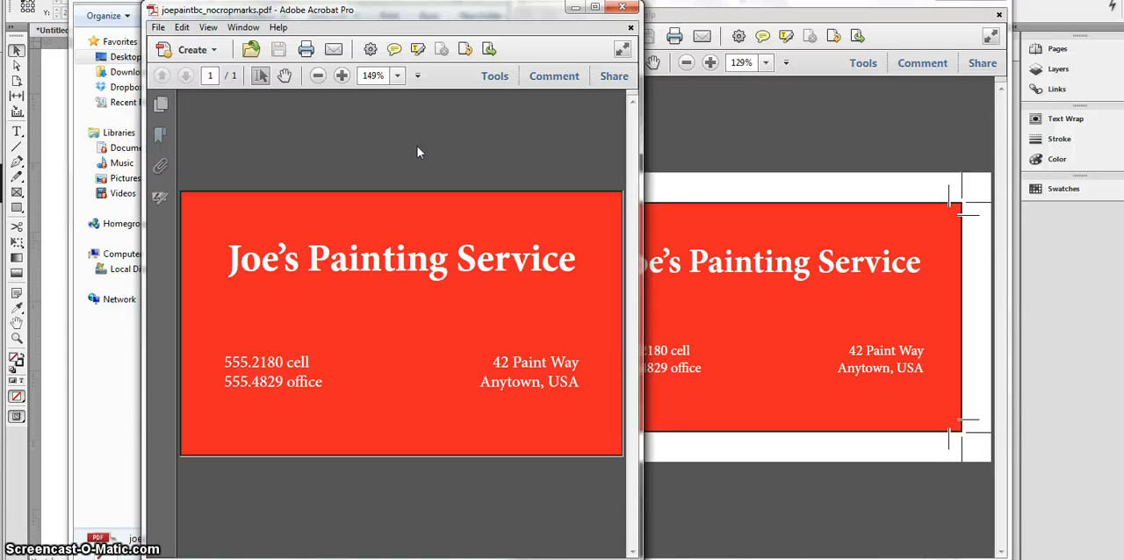
pyautogui.click(783, 158)
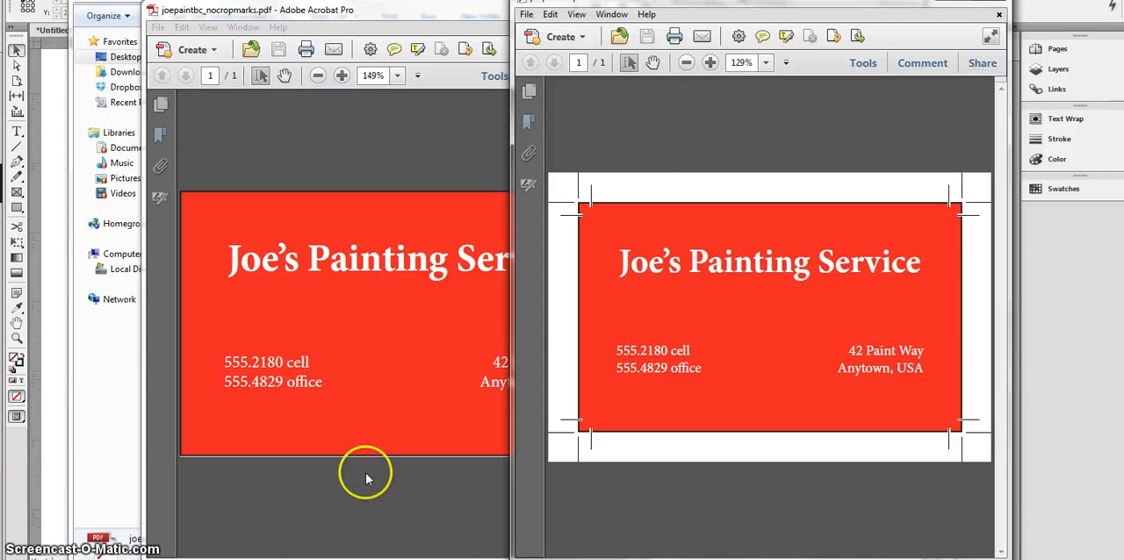